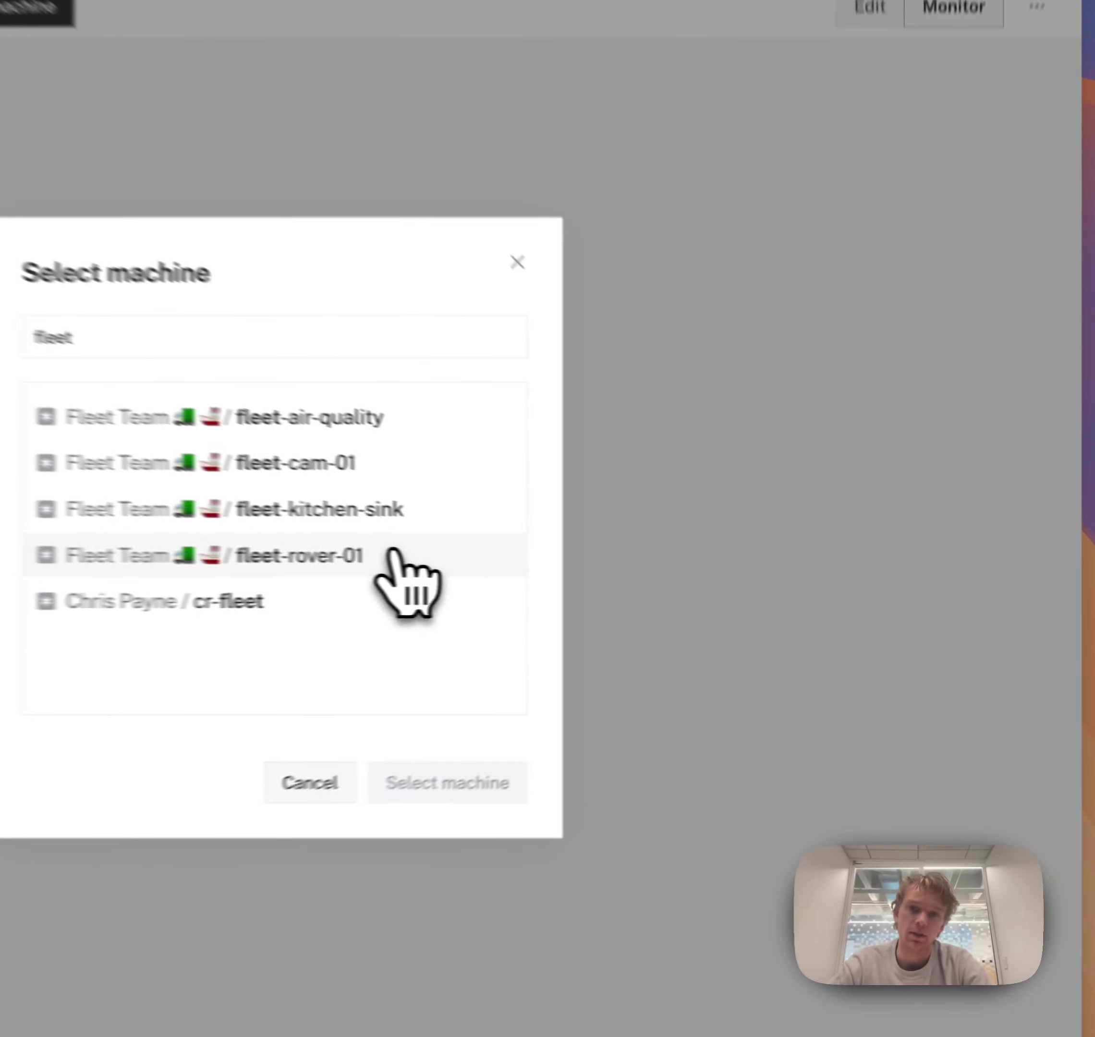
# - Select the machine fleet-rover-01 for the teleop workspace and switch the workspace to edit mode
pyautogui.click(614, 574)
pyautogui.click(645, 703)
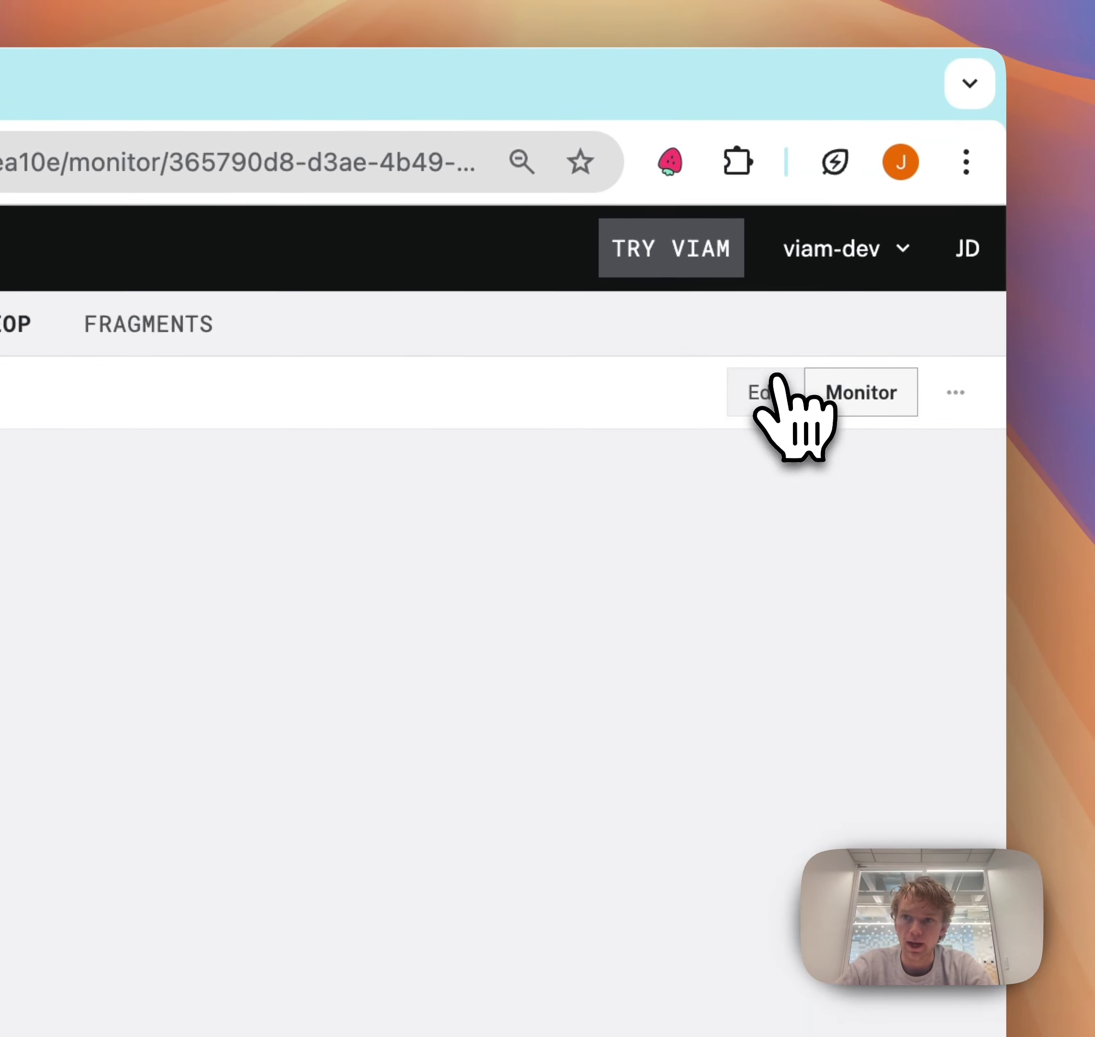
pyautogui.click(770, 390)
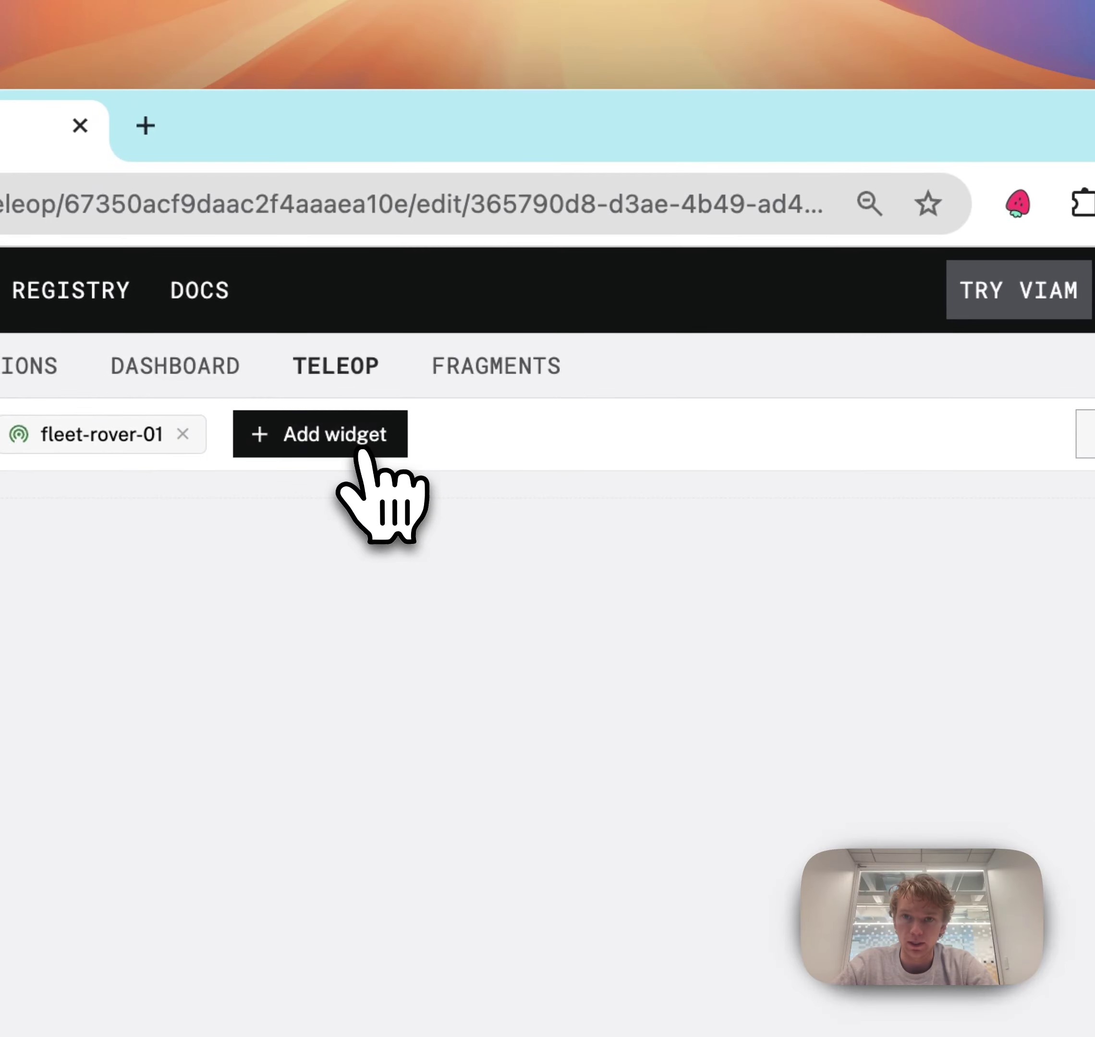
# - Add a camera stream widget and a GPS map widget to the workspace
pyautogui.click(346, 439)
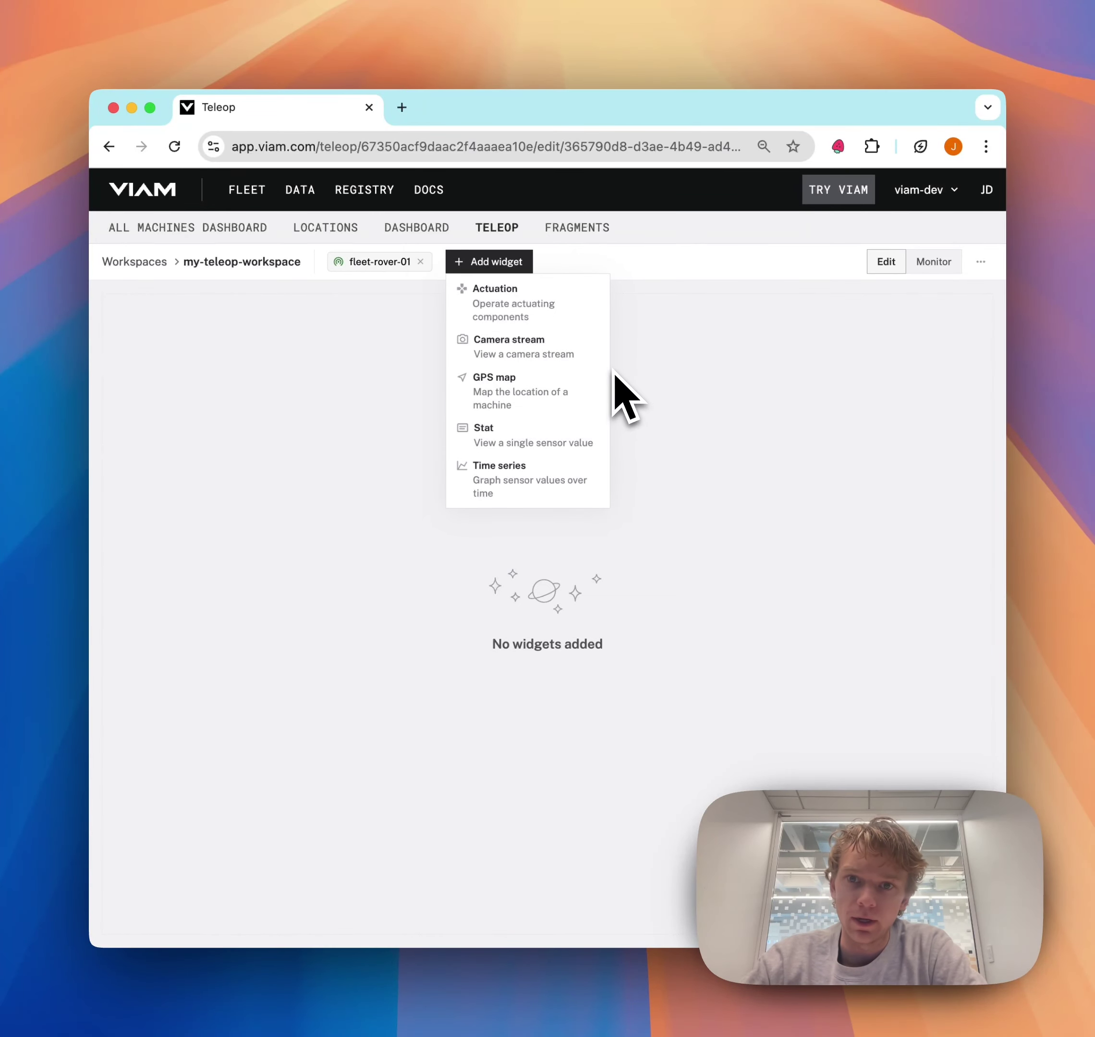
pyautogui.click(564, 349)
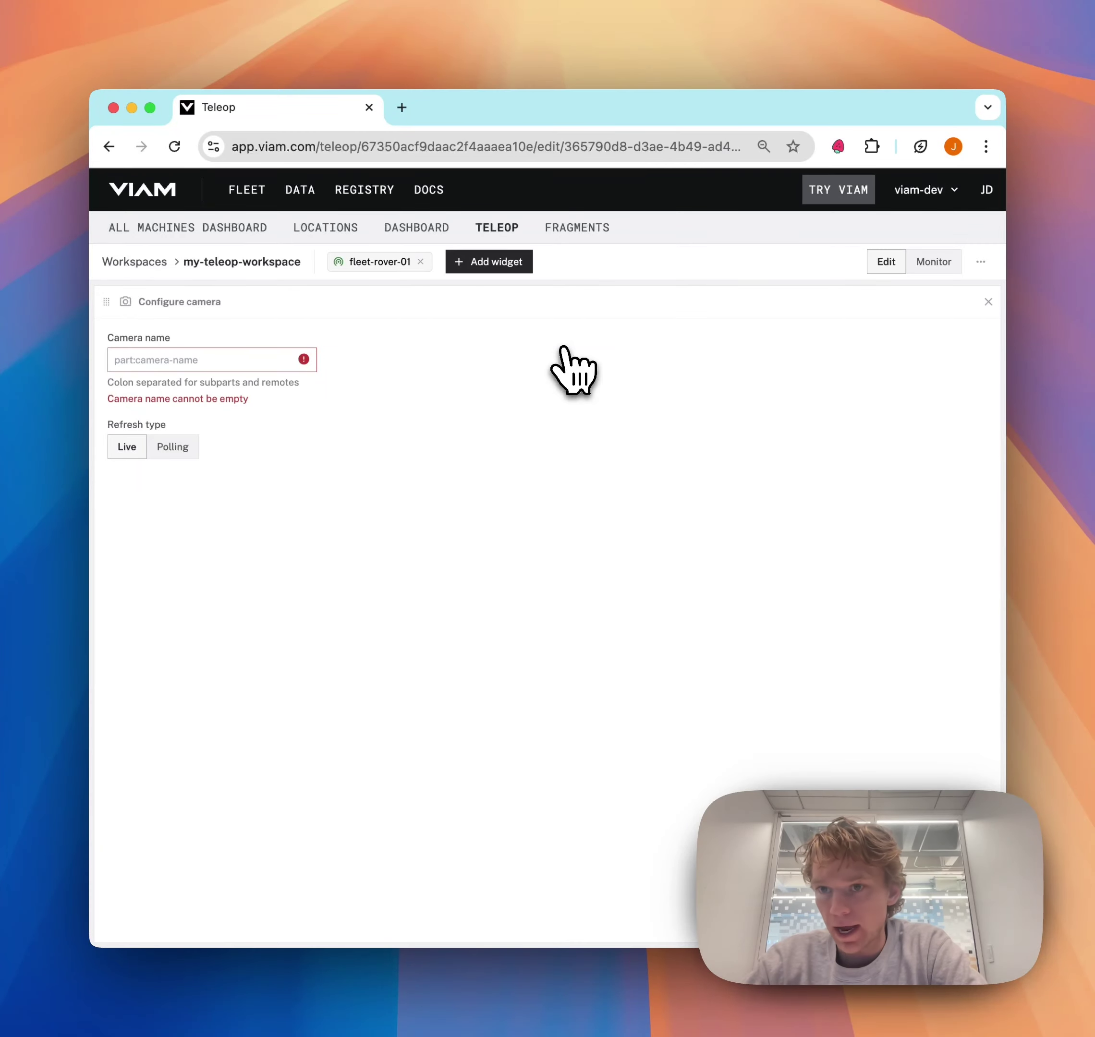
pyautogui.click(511, 269)
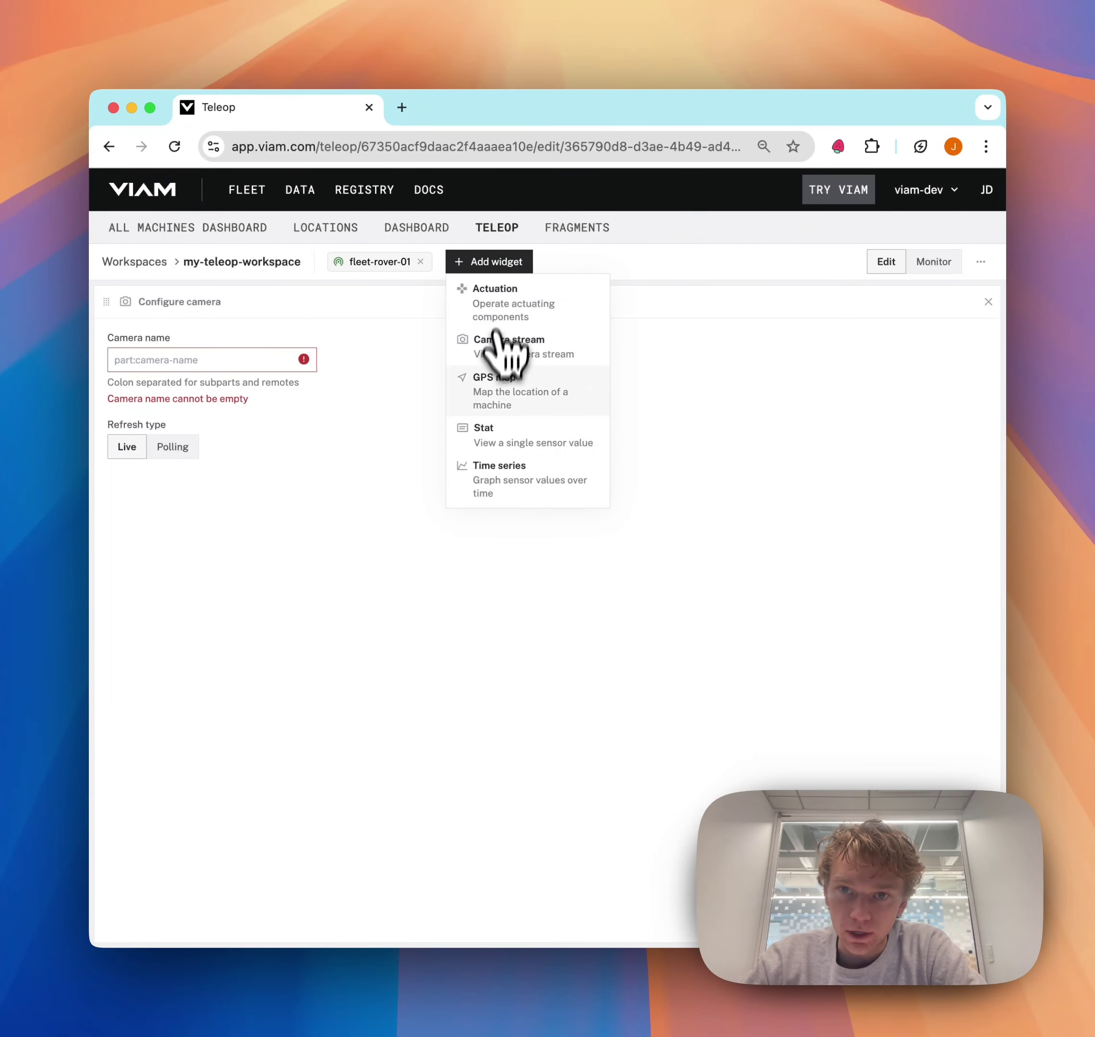
pyautogui.click(520, 385)
# - Add a stat widget and a time series widget, placing the time series beneath the camera widget
pyautogui.click(500, 265)
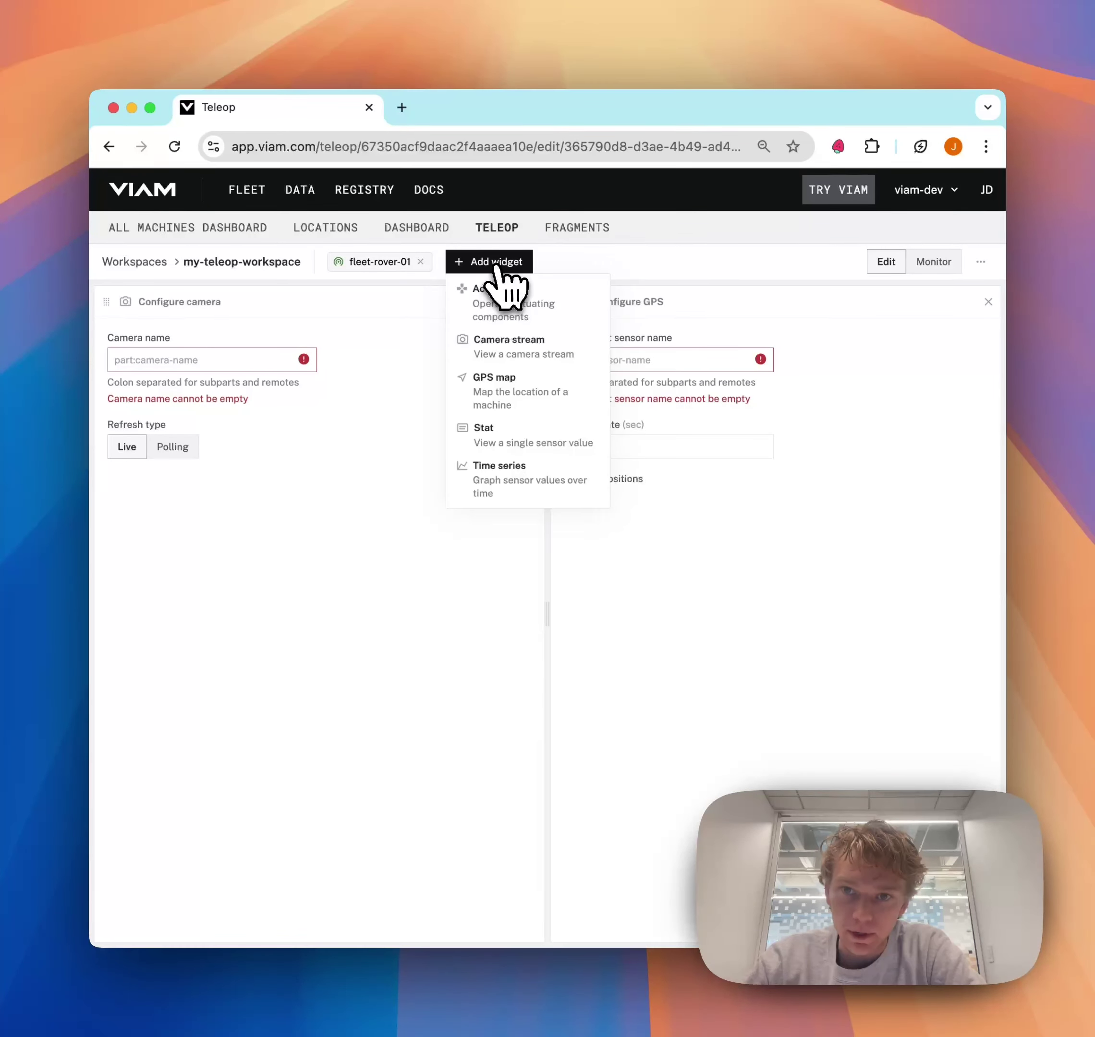
pyautogui.click(541, 427)
pyautogui.click(503, 263)
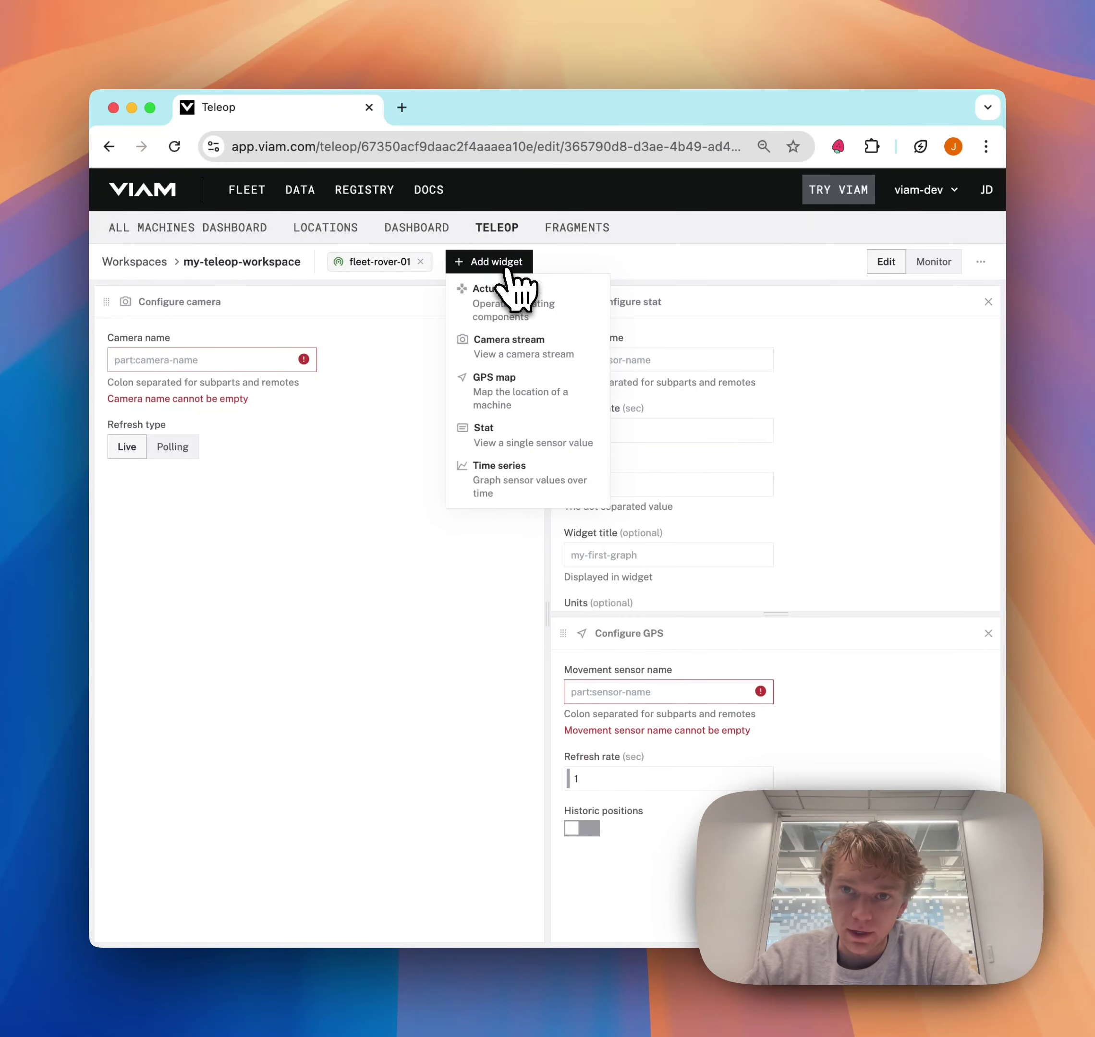
pyautogui.click(530, 492)
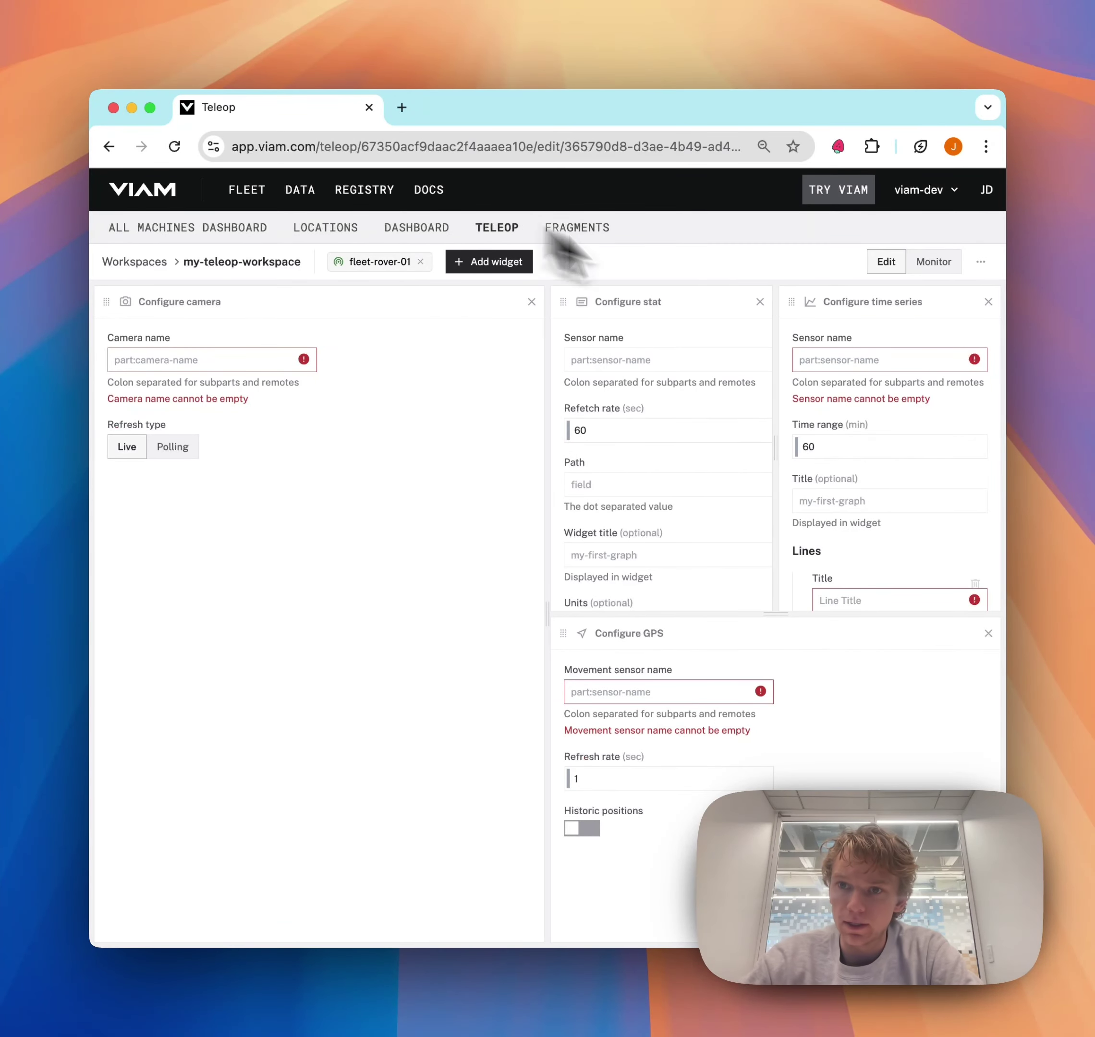
pyautogui.moveTo(800, 307); pyautogui.dragTo(314, 763)
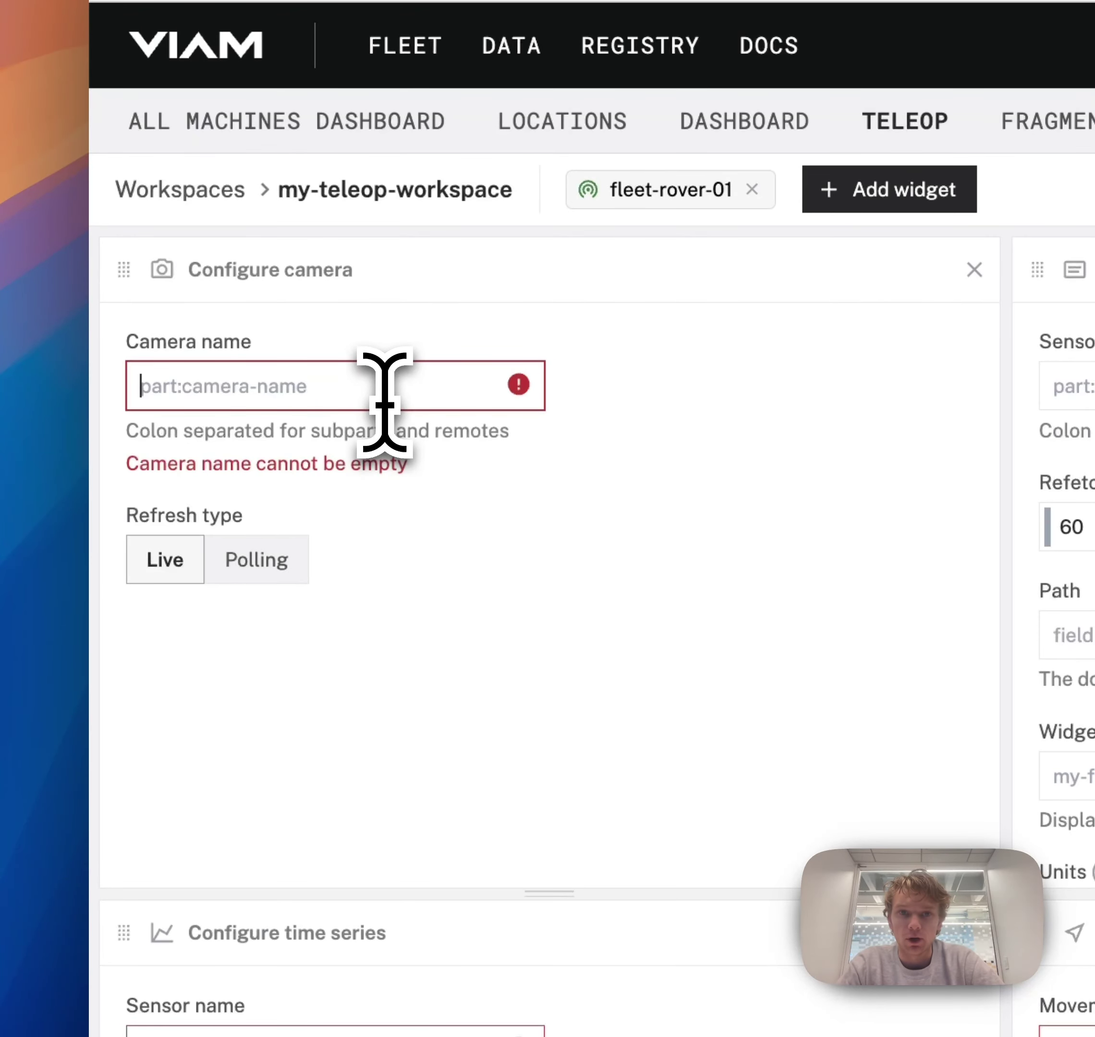
# - Set the camera widget's camera name to cam and its refresh type to Live
pyautogui.click(558, 494)
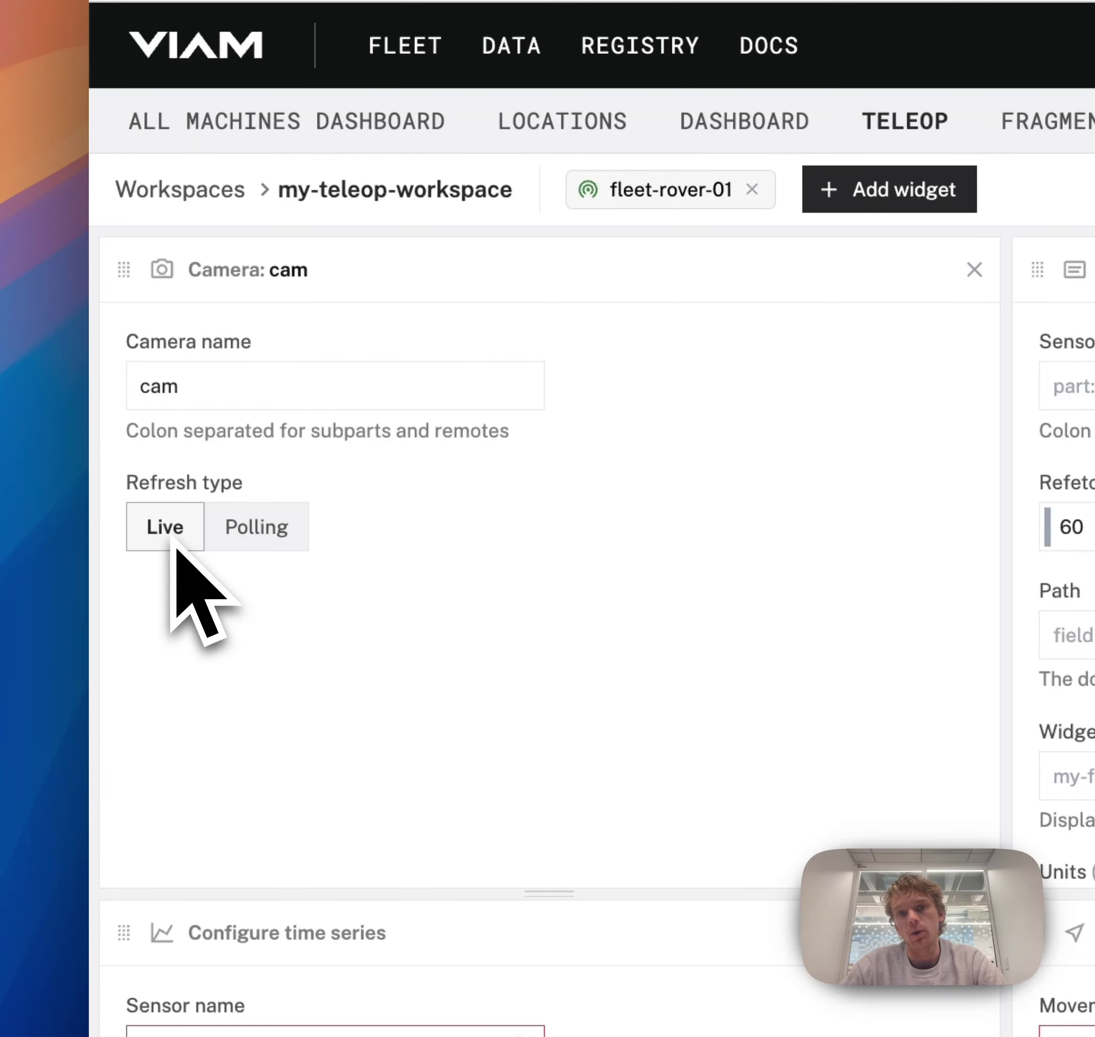
pyautogui.click(266, 526)
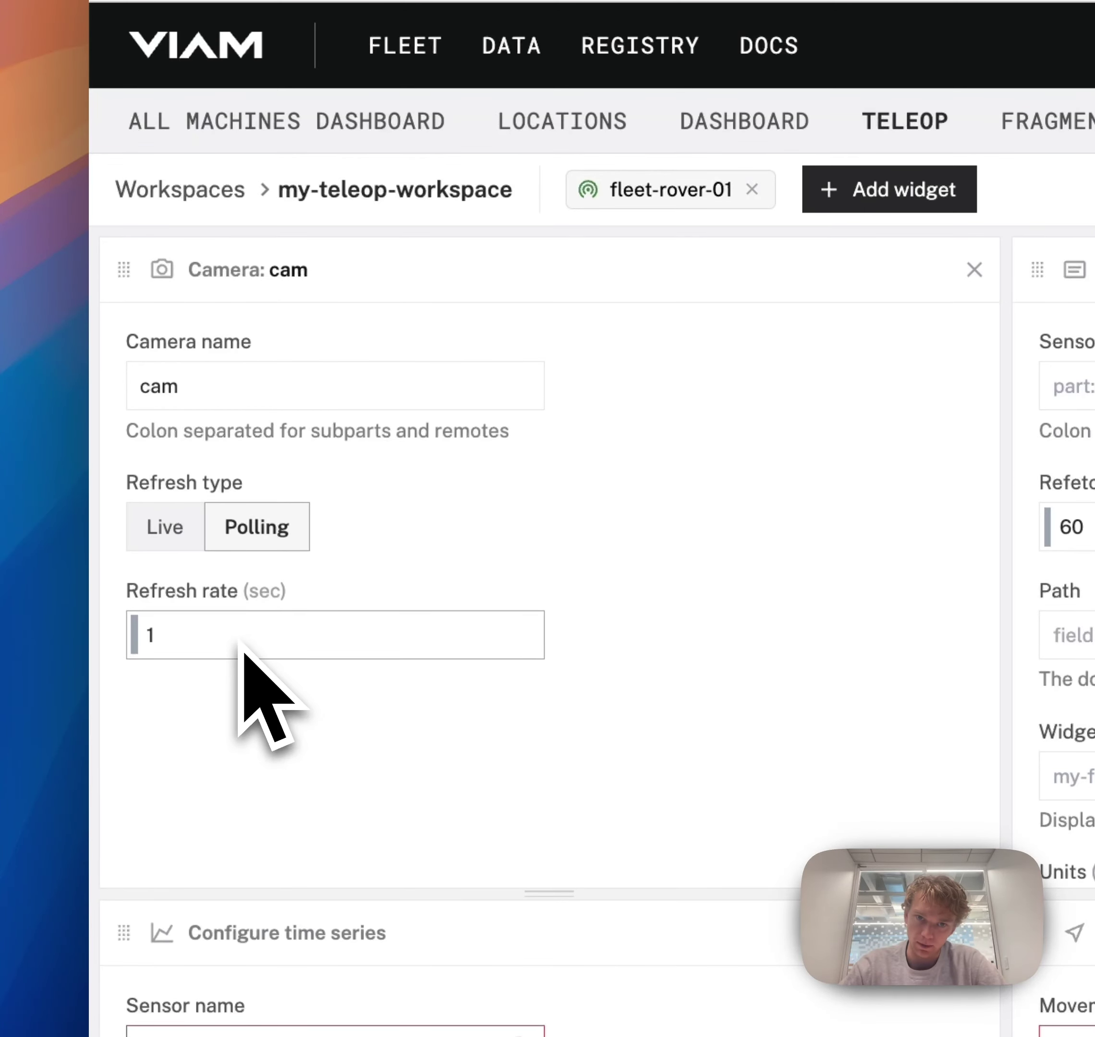
pyautogui.click(166, 536)
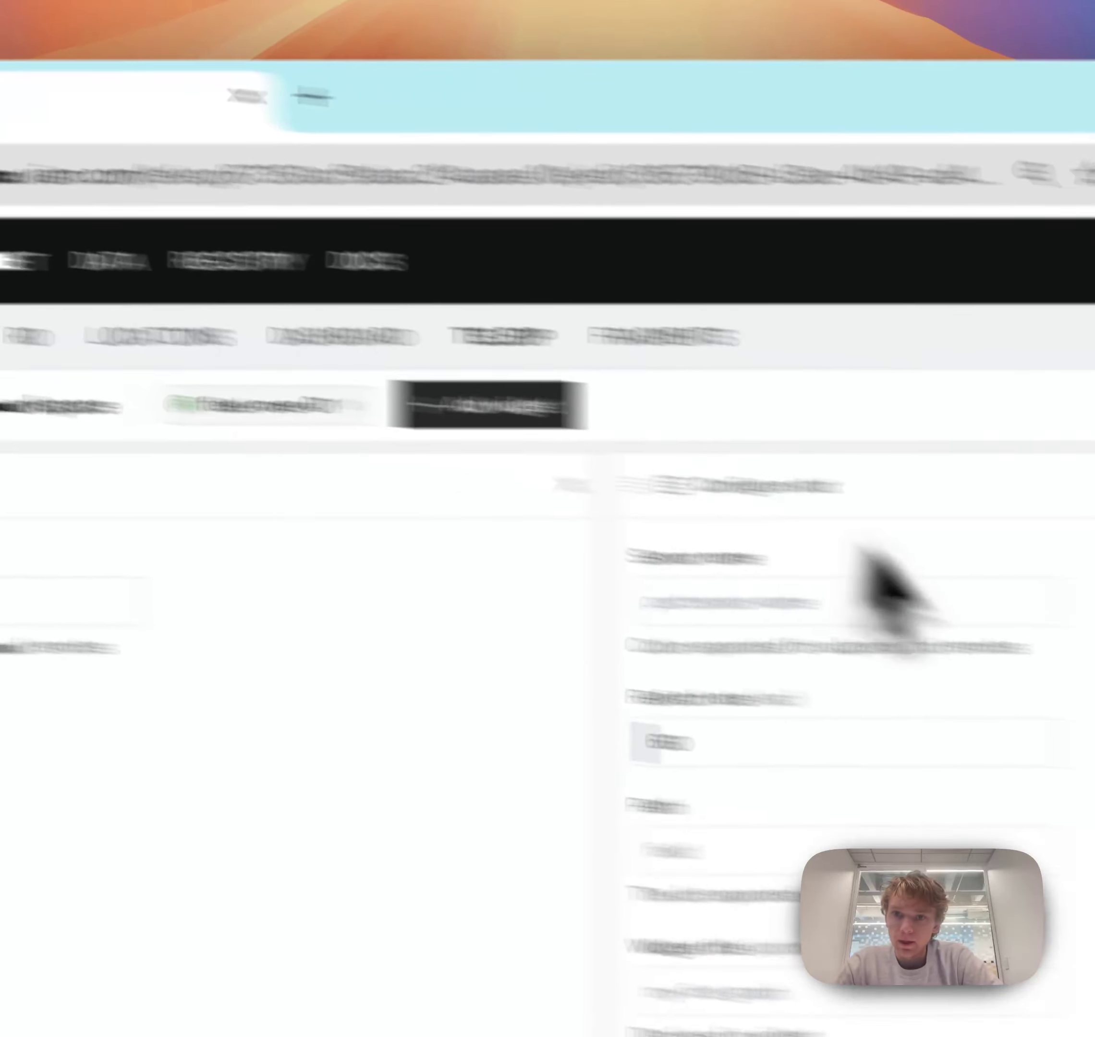
# - Configure the stat widget with sensor name everything and path noise
pyautogui.click(841, 603)
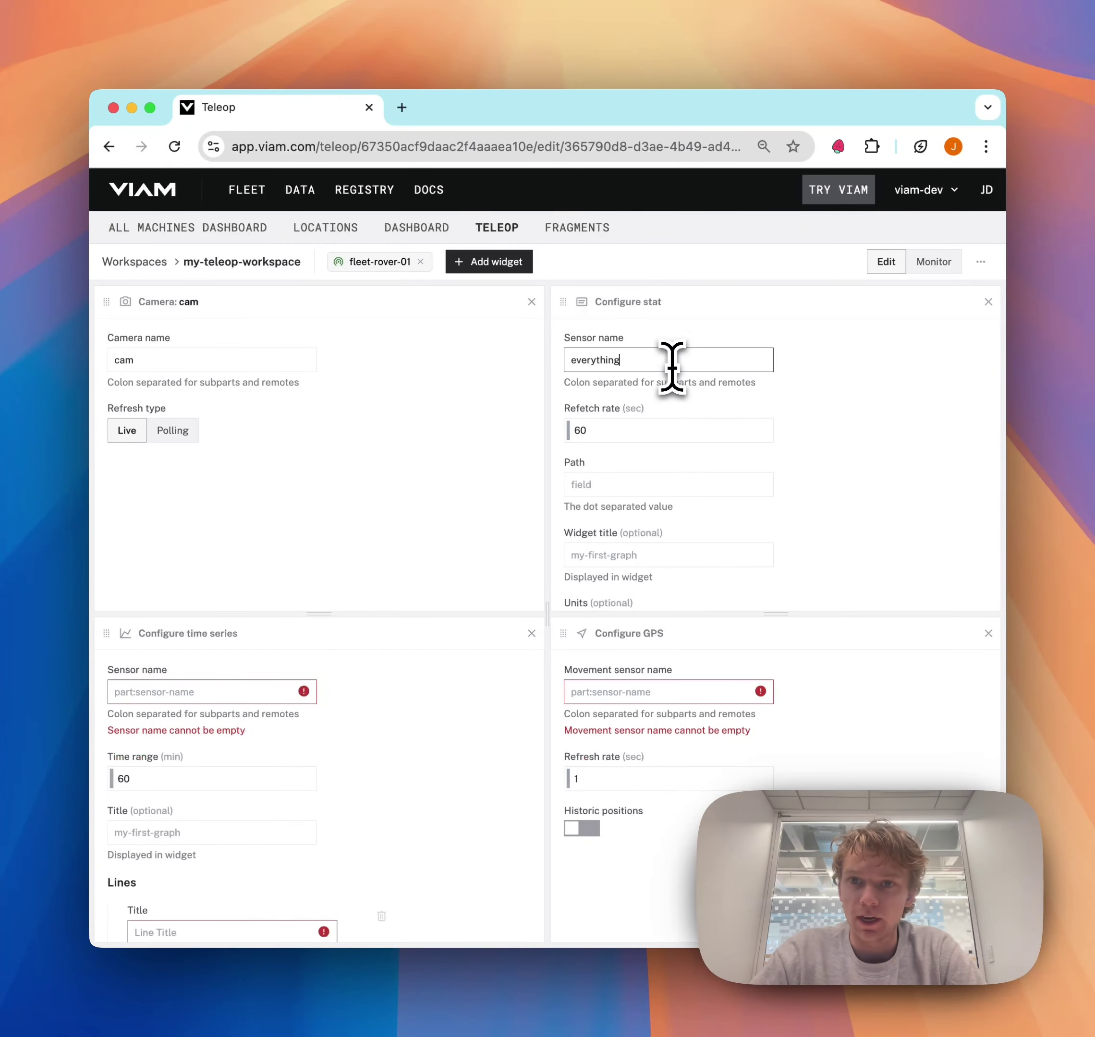
pyautogui.click(848, 385)
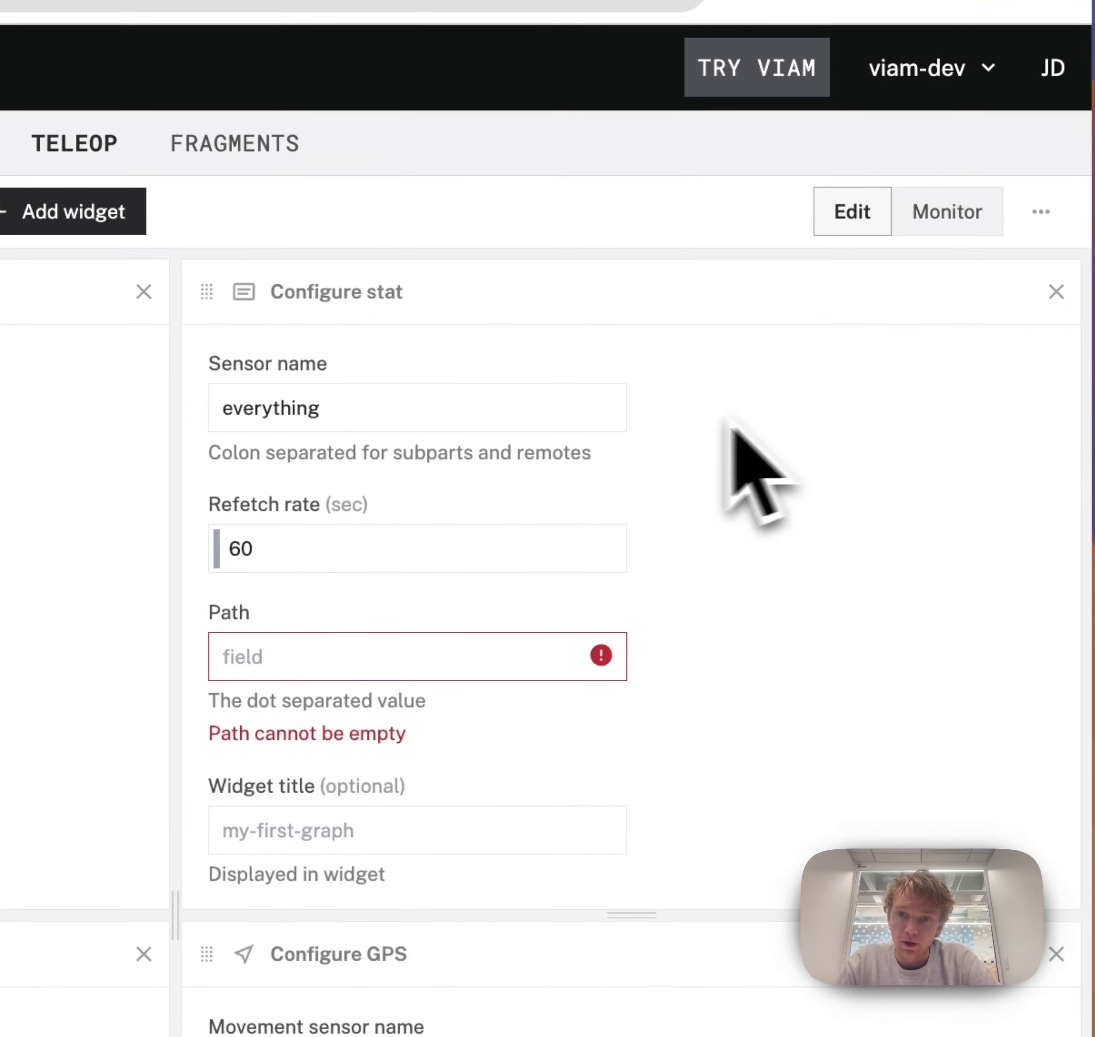
pyautogui.click(311, 637)
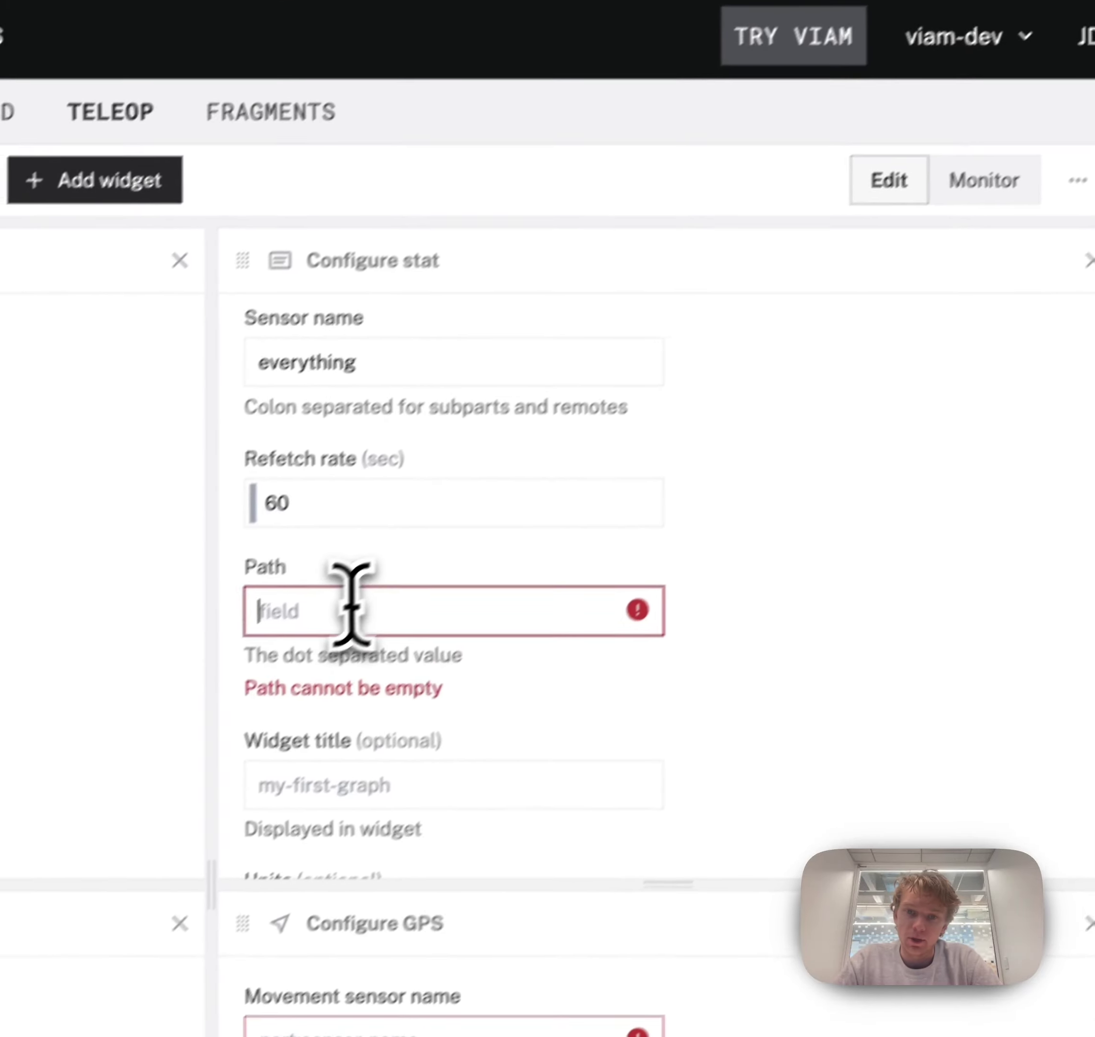
pyautogui.write('noise')
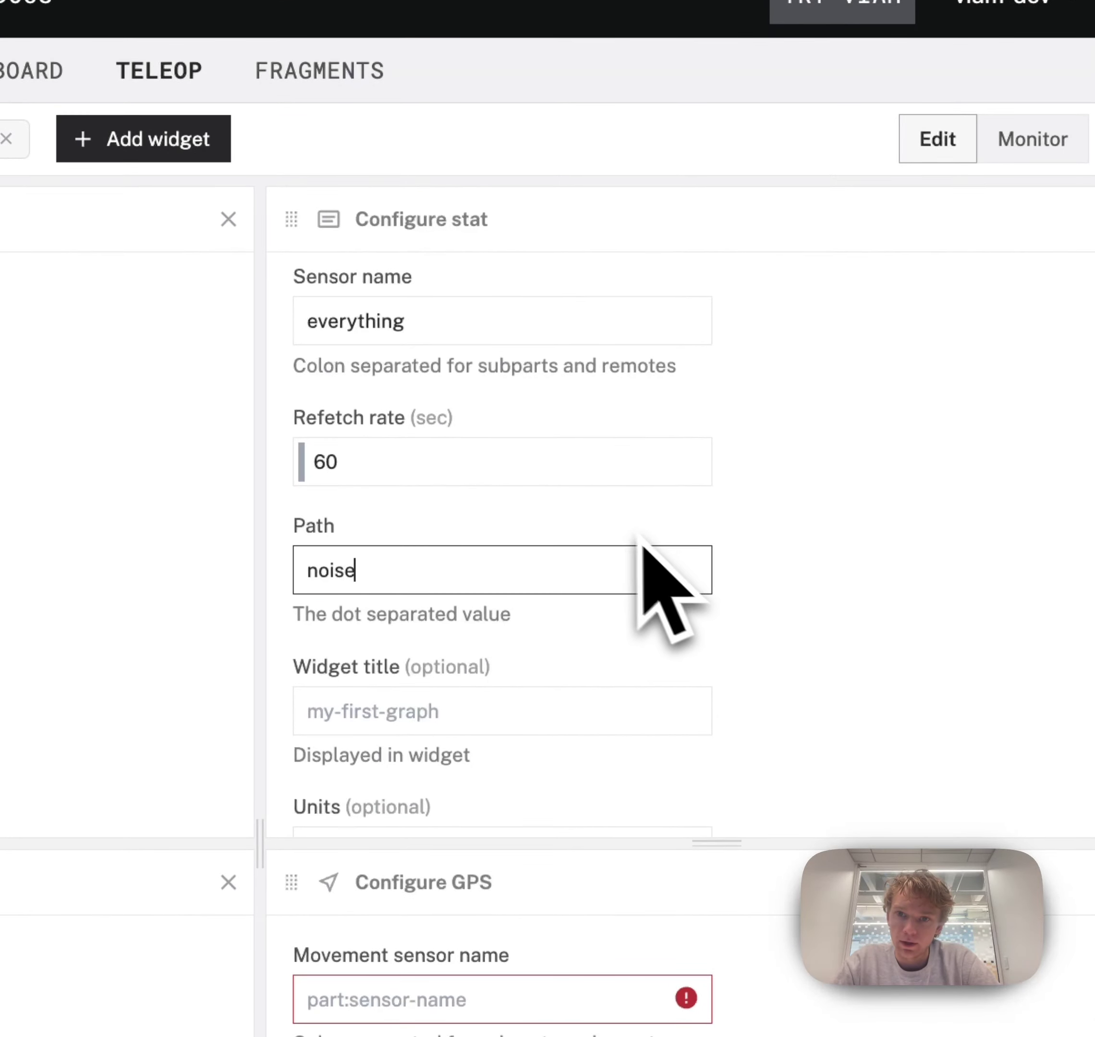
# - Give the stat widget the title "My noise readings"
pyautogui.scroll(1, 659, 587)
pyautogui.scroll(-2, 720, 436)
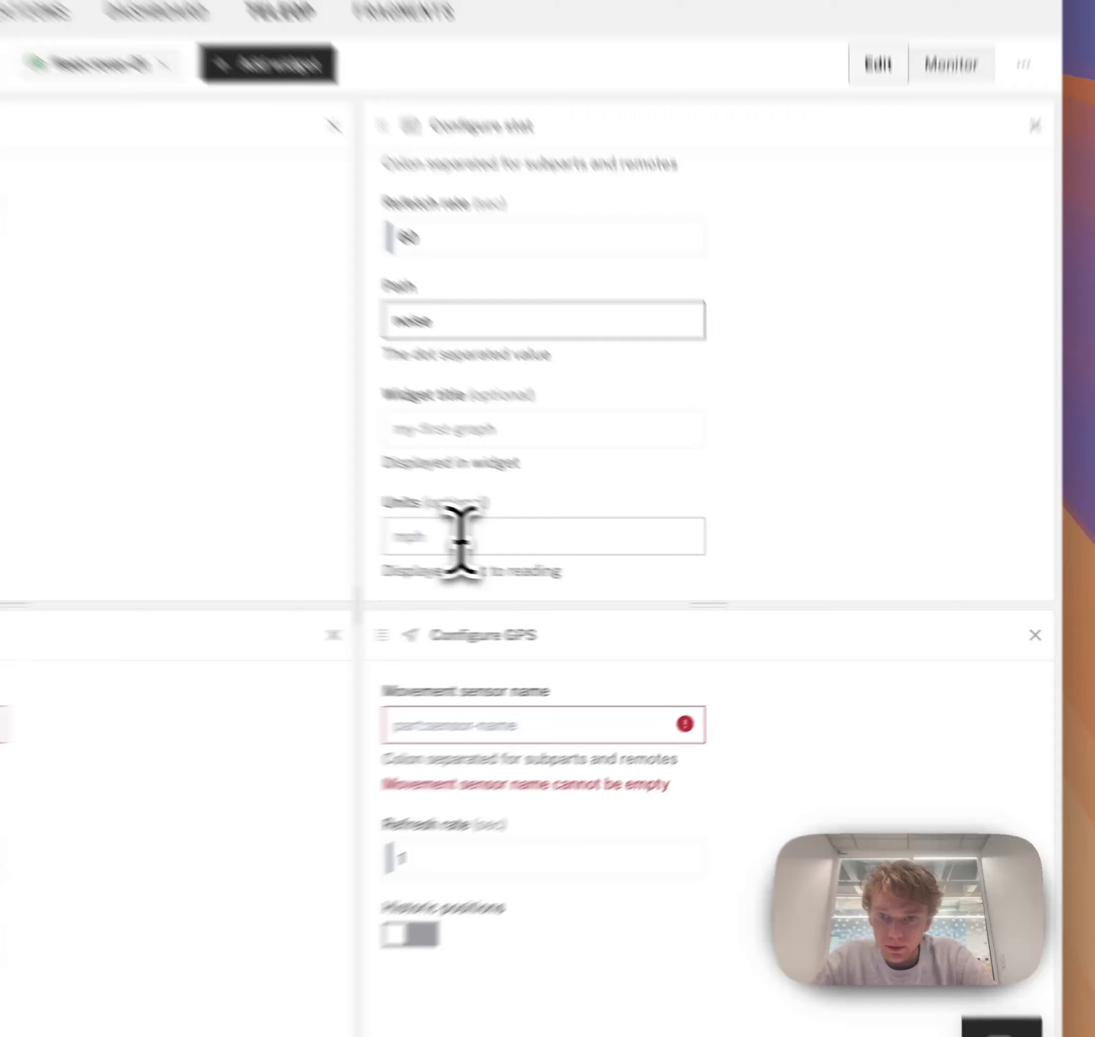
pyautogui.click(617, 570)
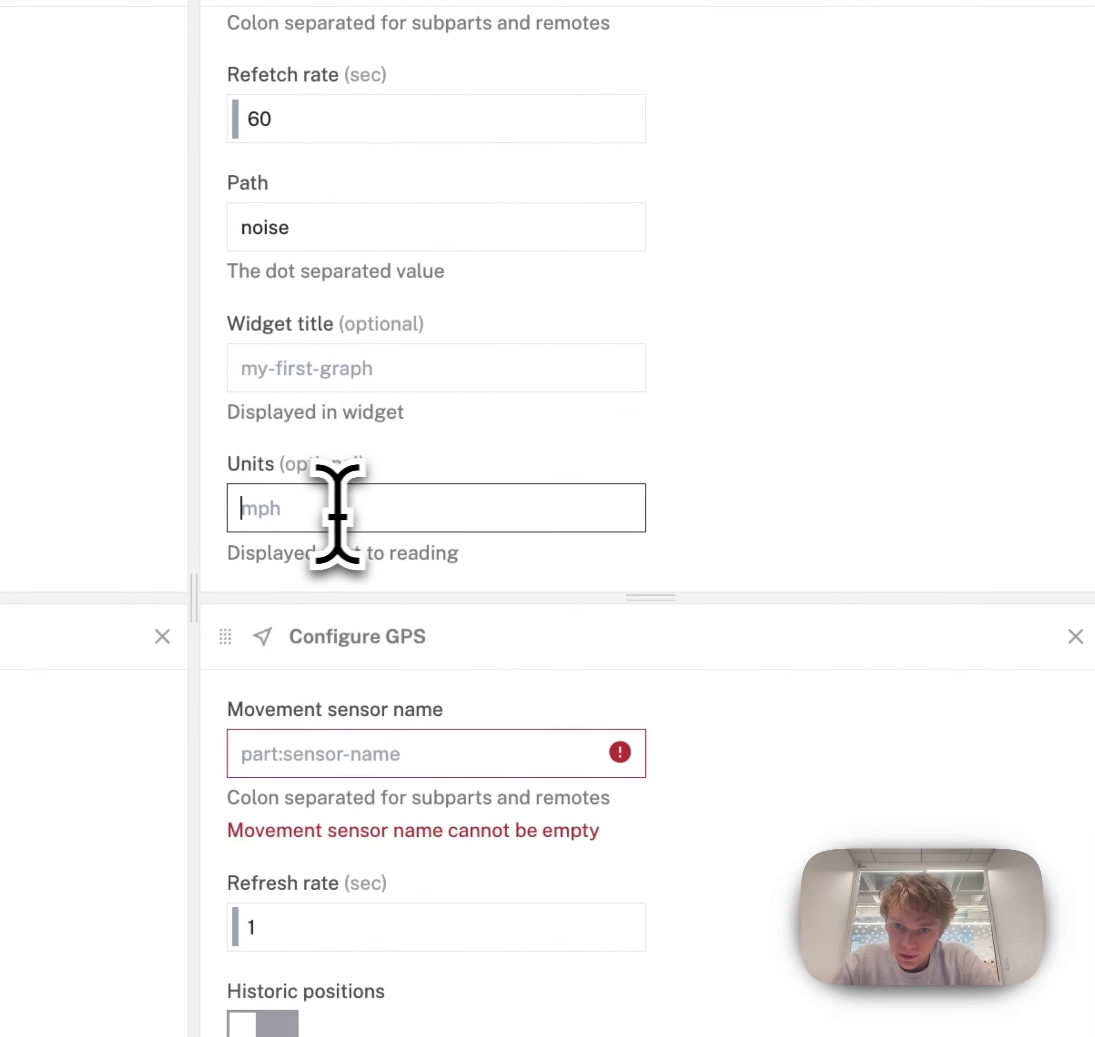
pyautogui.scroll(1, 822, 549)
pyautogui.click(383, 383)
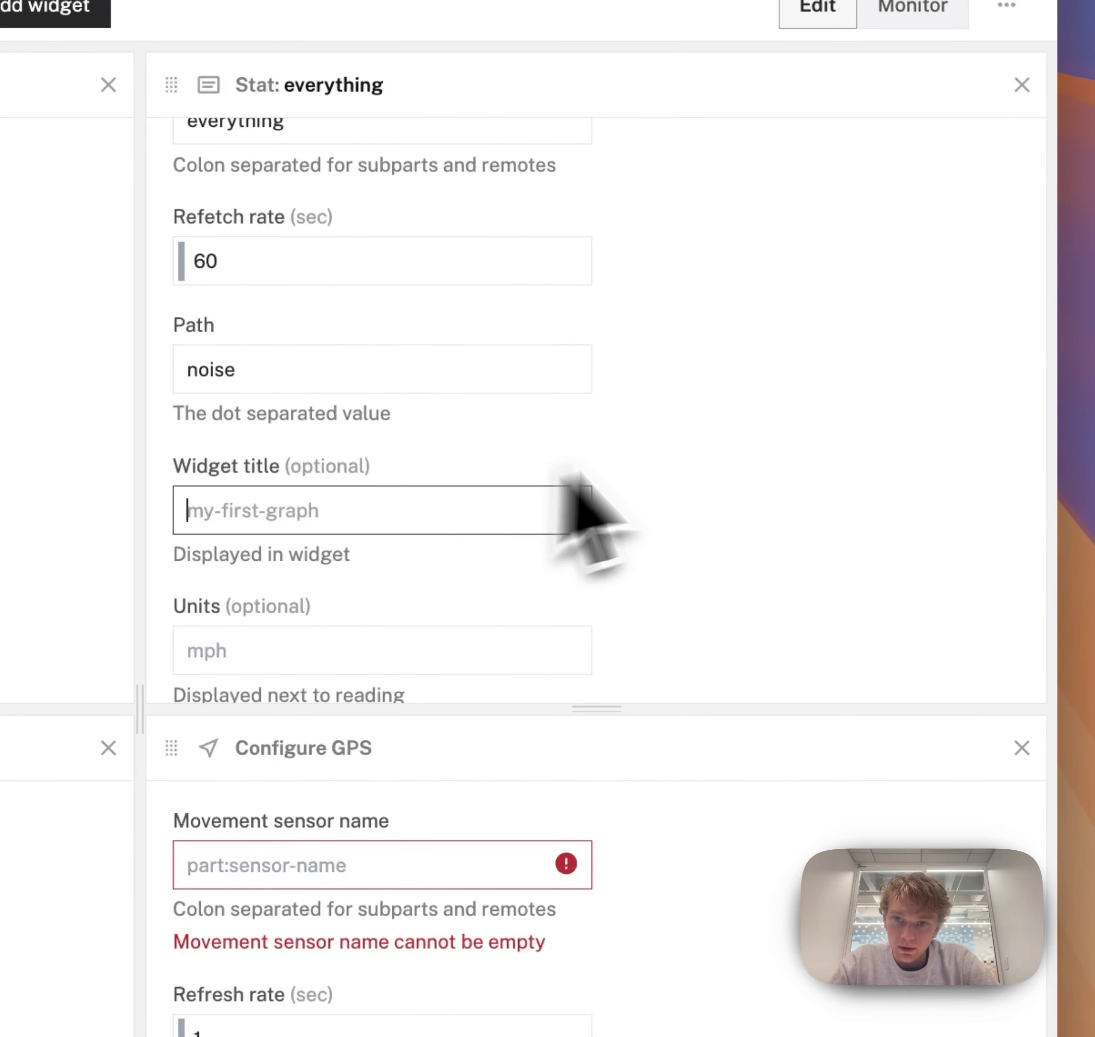
pyautogui.scroll(1, 720, 430)
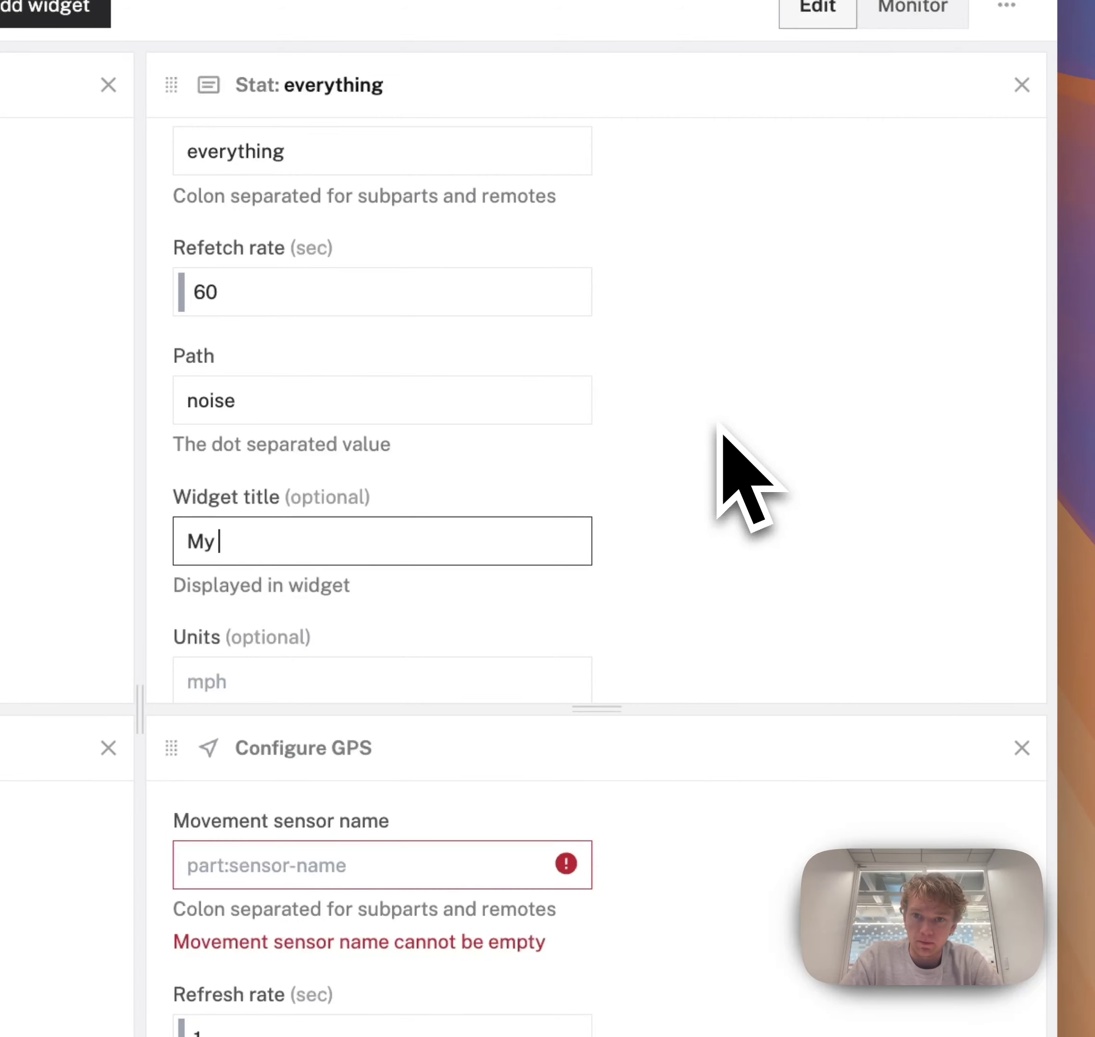
pyautogui.click(953, 444)
pyautogui.scroll(-2, 964, 456)
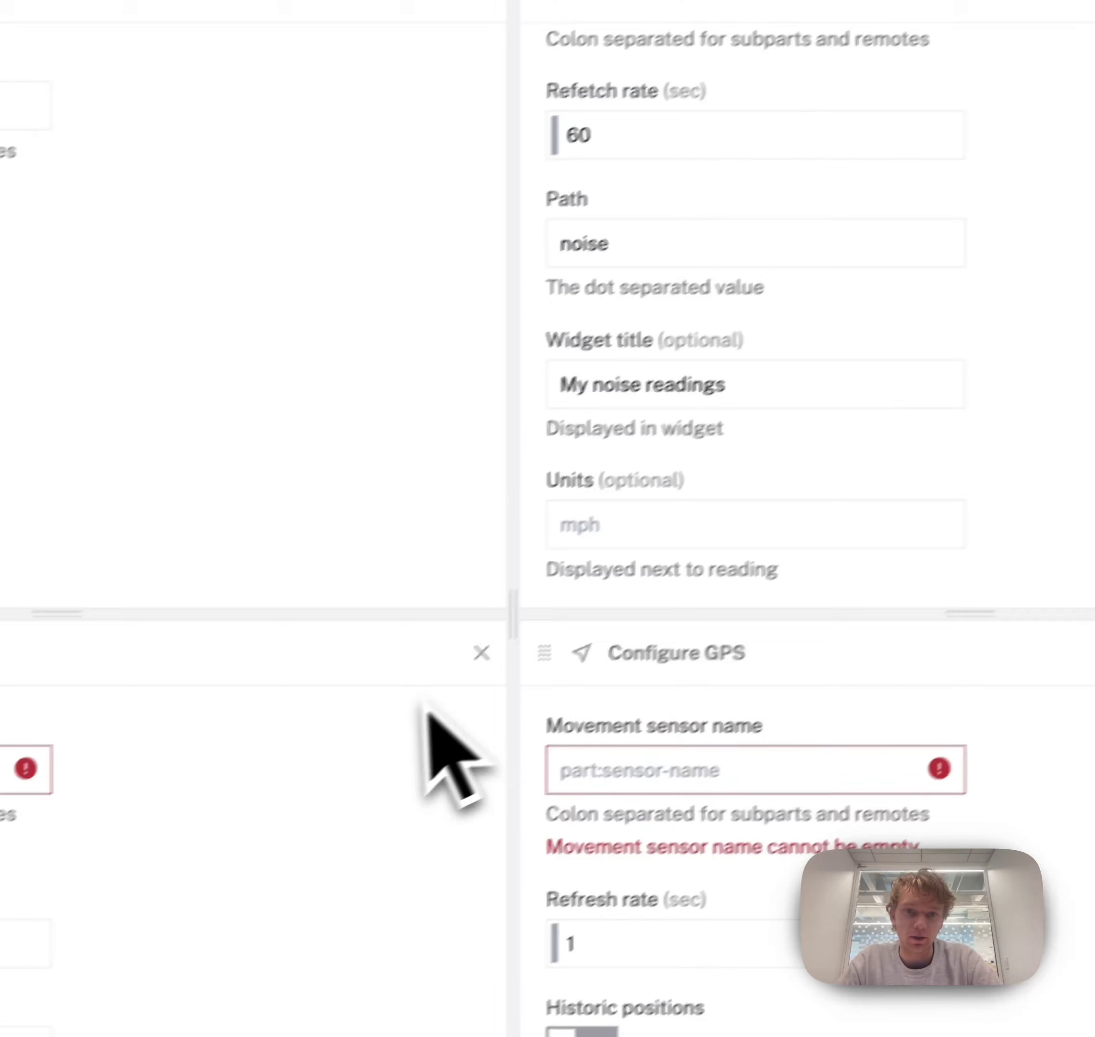
# - Set the time series widget's sensor name to everything and its time range to 600 minutes
pyautogui.scroll(-1, 617, 512)
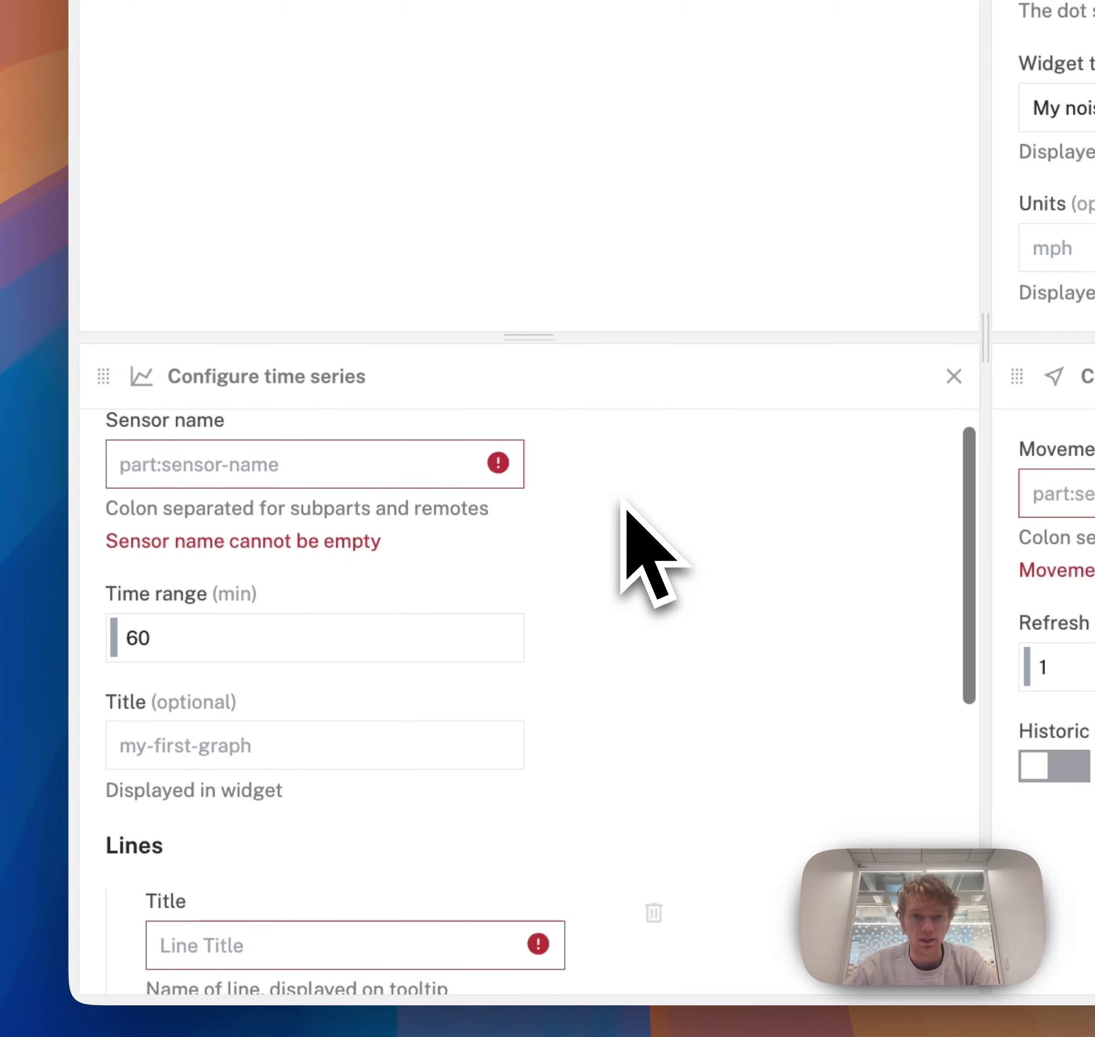
pyautogui.scroll(1, 617, 512)
pyautogui.click(350, 495)
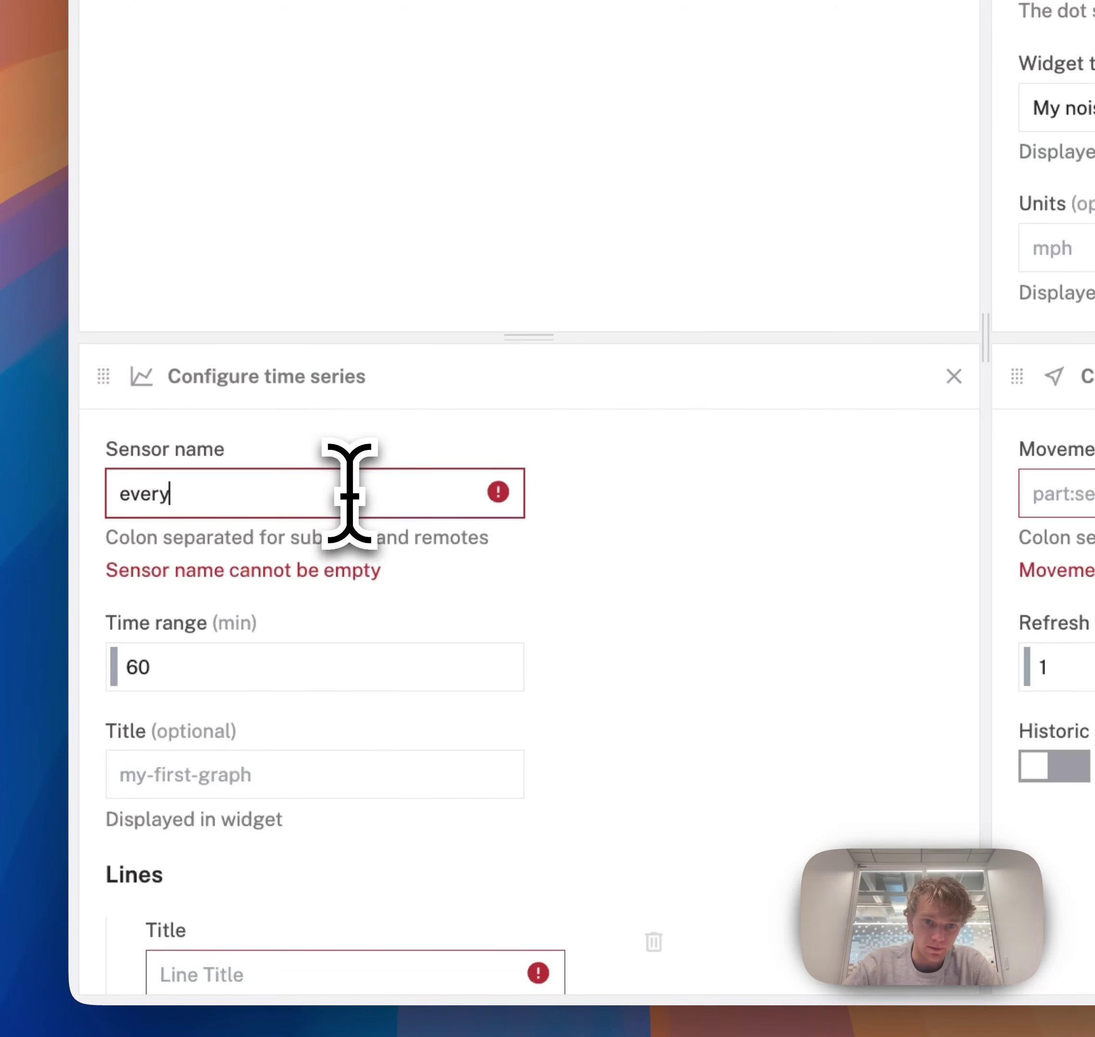
pyautogui.scroll(-2, 609, 595)
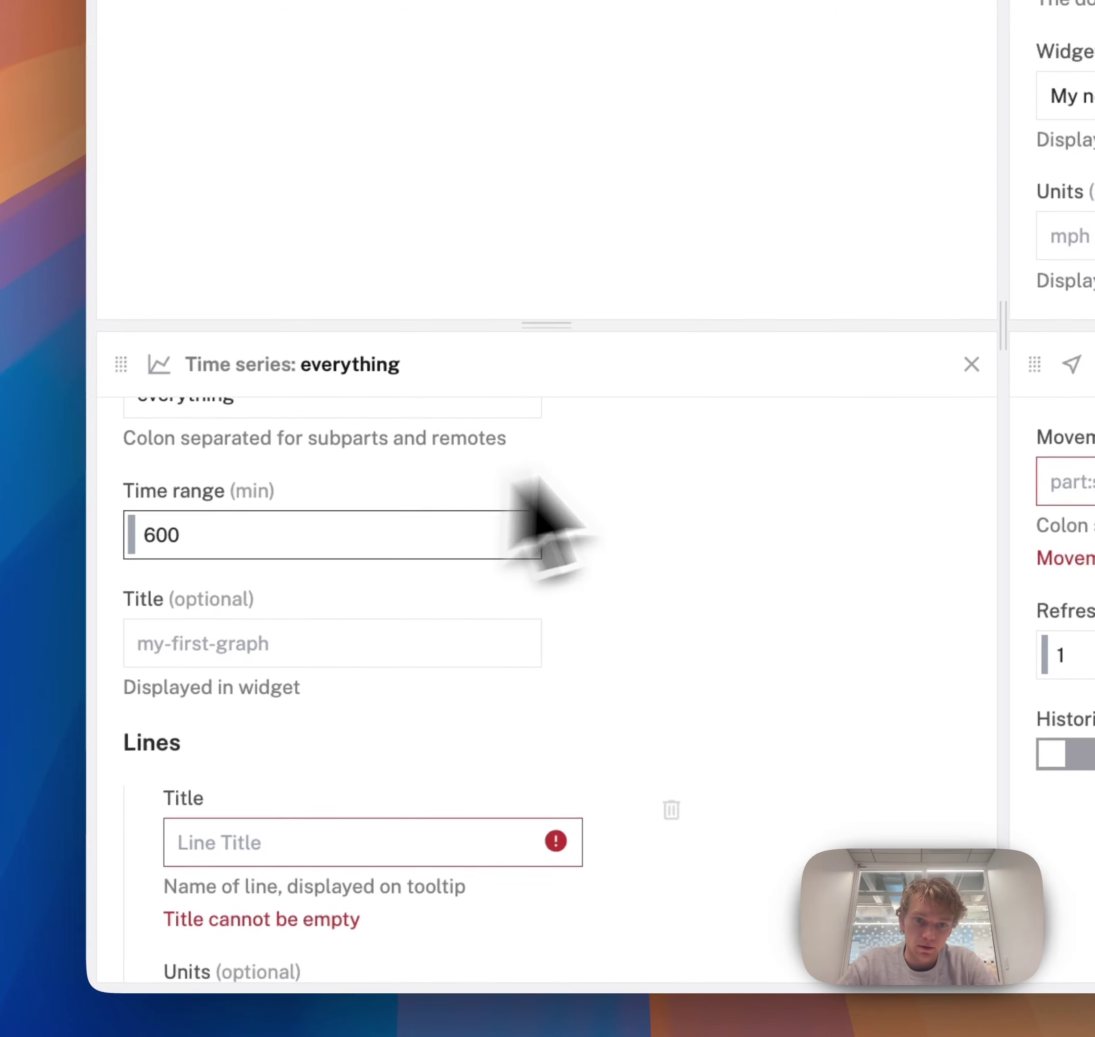
# - Title the time series widget "My noise over time"
pyautogui.scroll(-3, 692, 649)
pyautogui.click(327, 542)
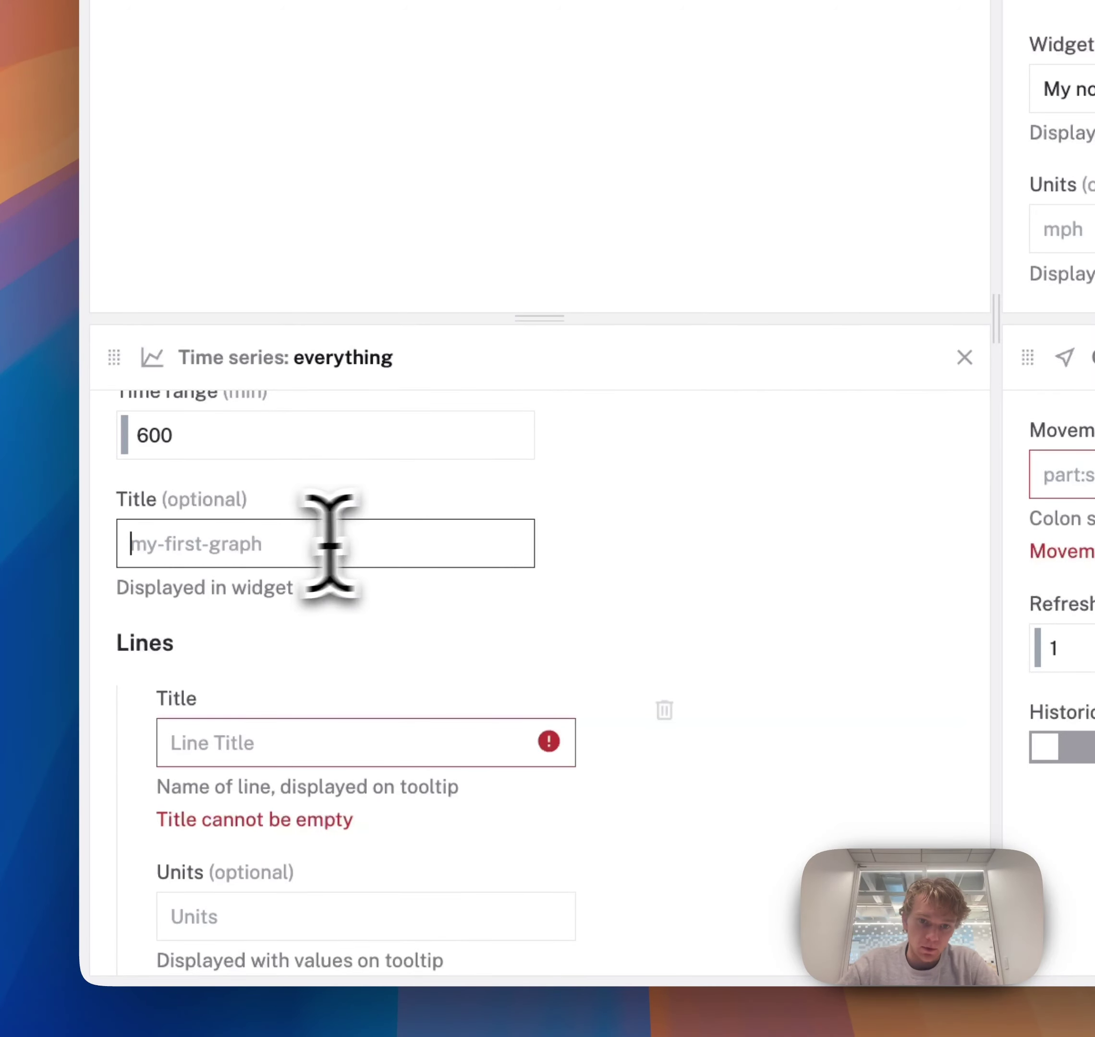
pyautogui.write('N')
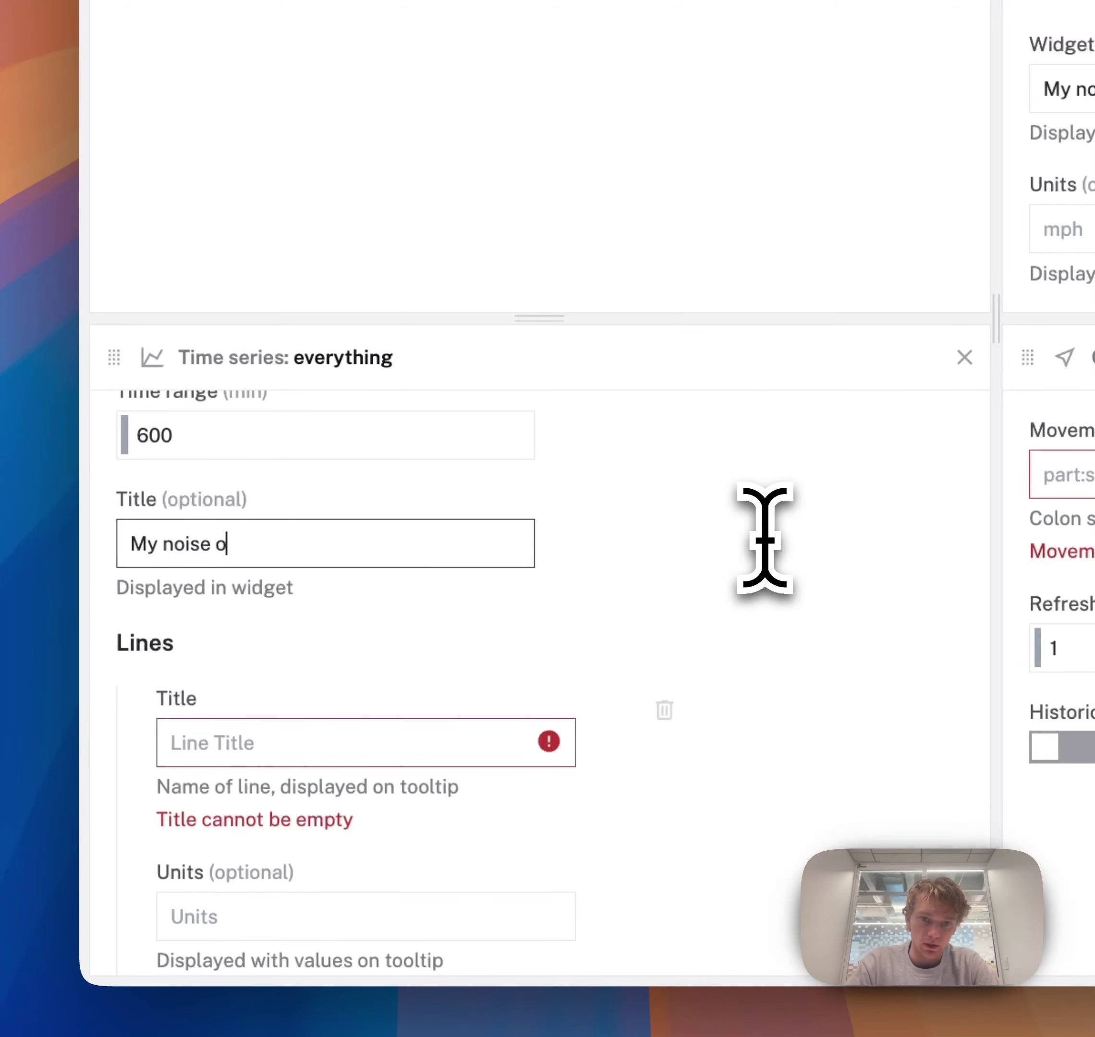
pyautogui.write('y noise over time')
# - Title the first line of the time series widget "Noise"
pyautogui.scroll(-4, 782, 692)
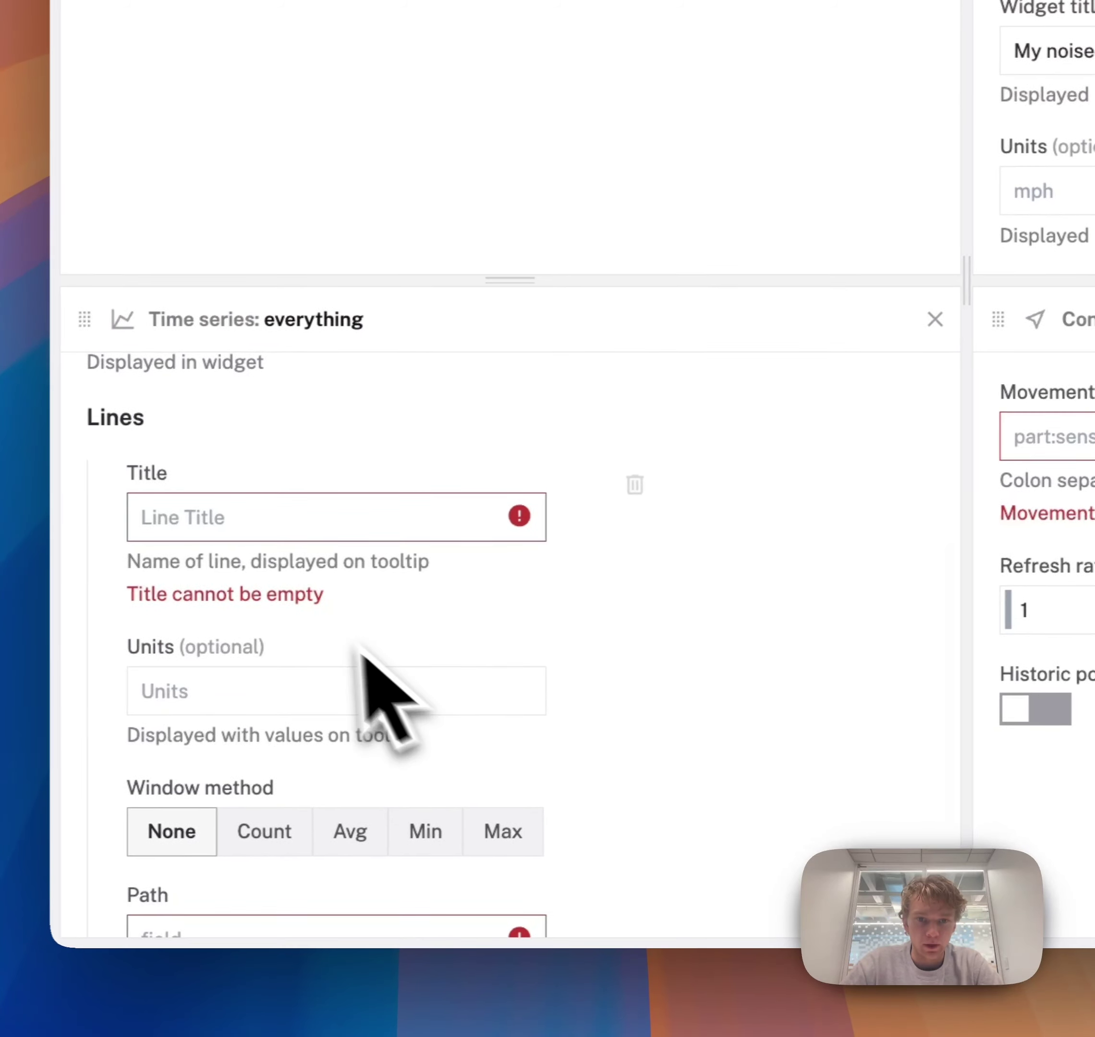
pyautogui.click(257, 742)
pyautogui.write('Nois')
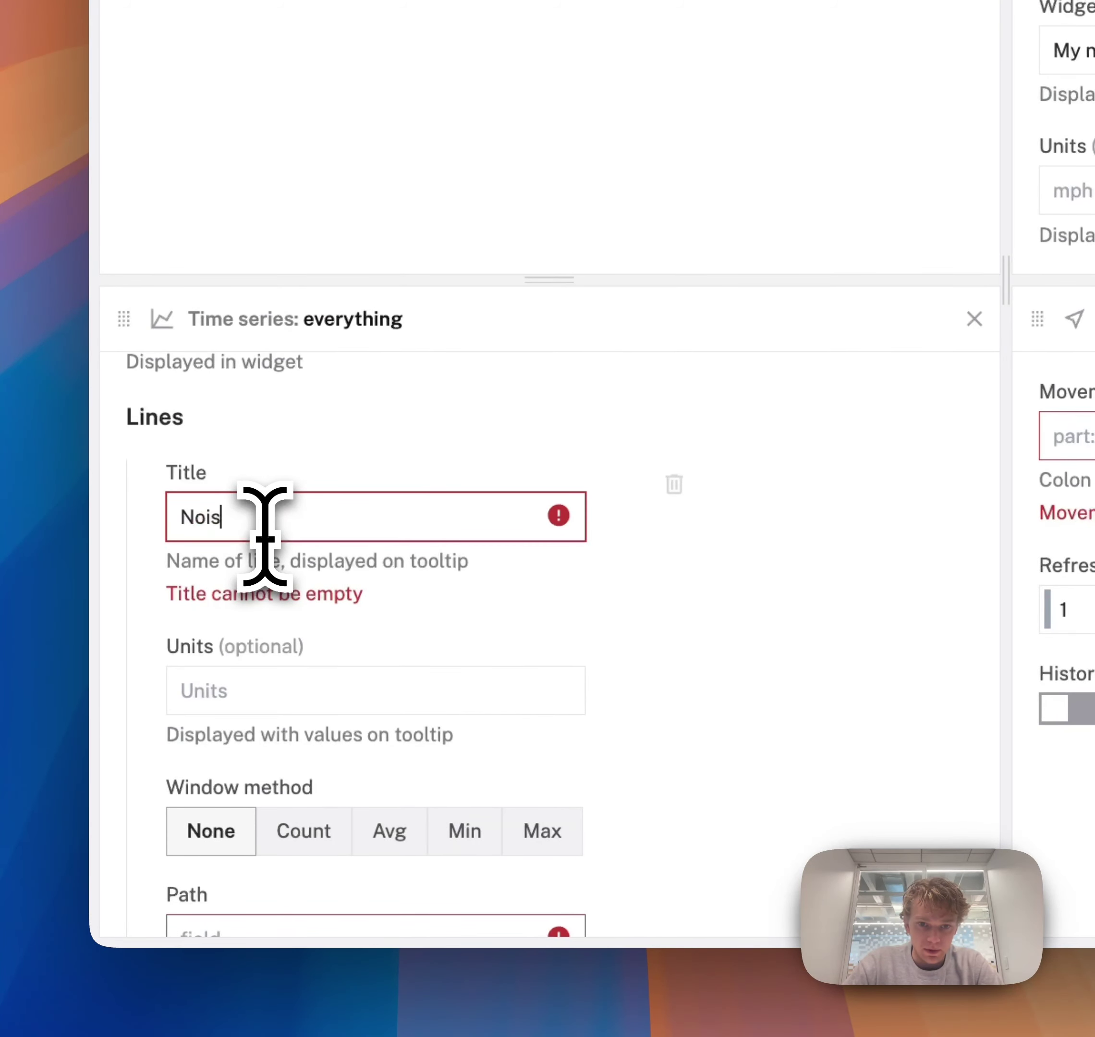
pyautogui.write('e')
# - Set the Noise line's window duration to 5 seconds and its window method to Avg
pyautogui.scroll(-4, 782, 665)
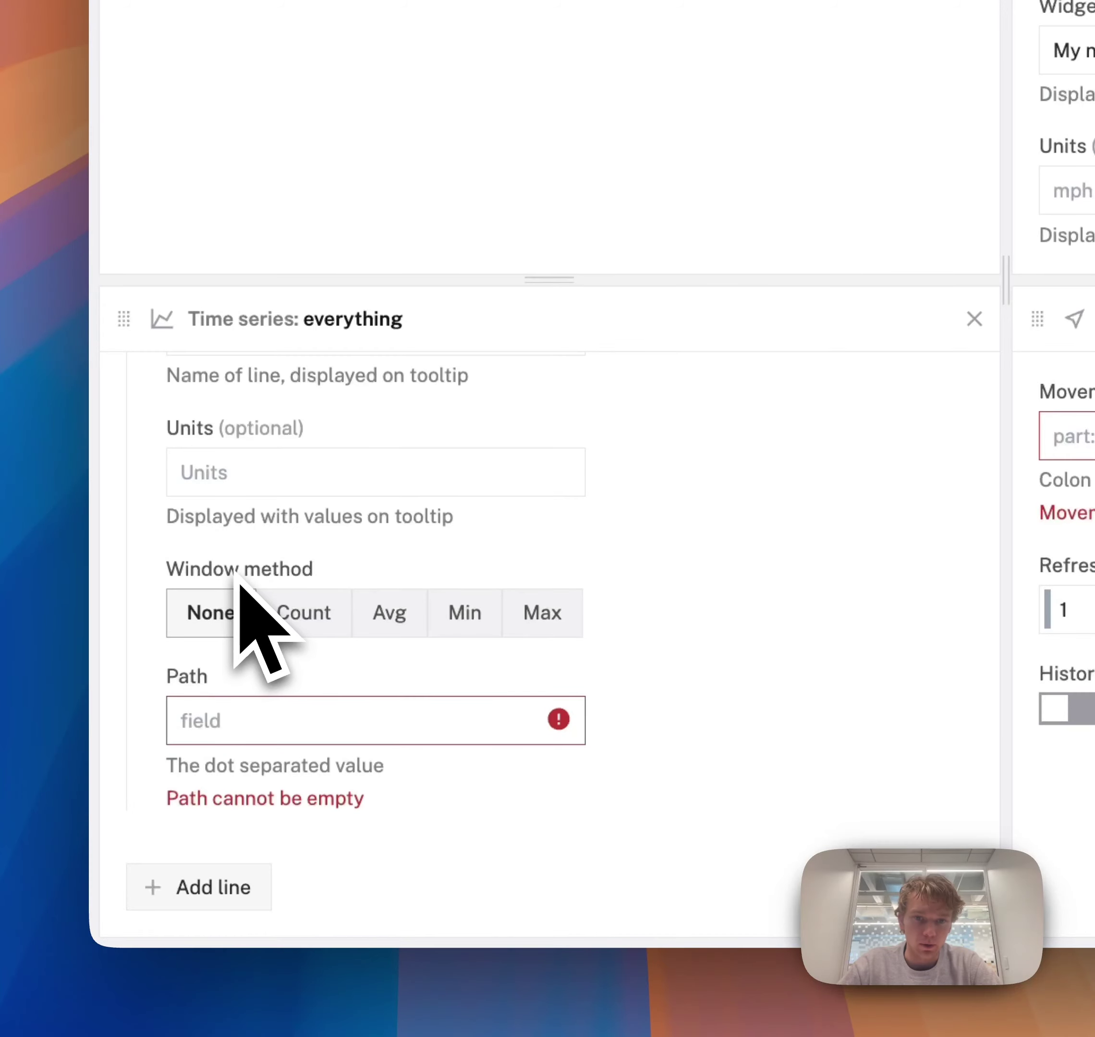
pyautogui.click(284, 600)
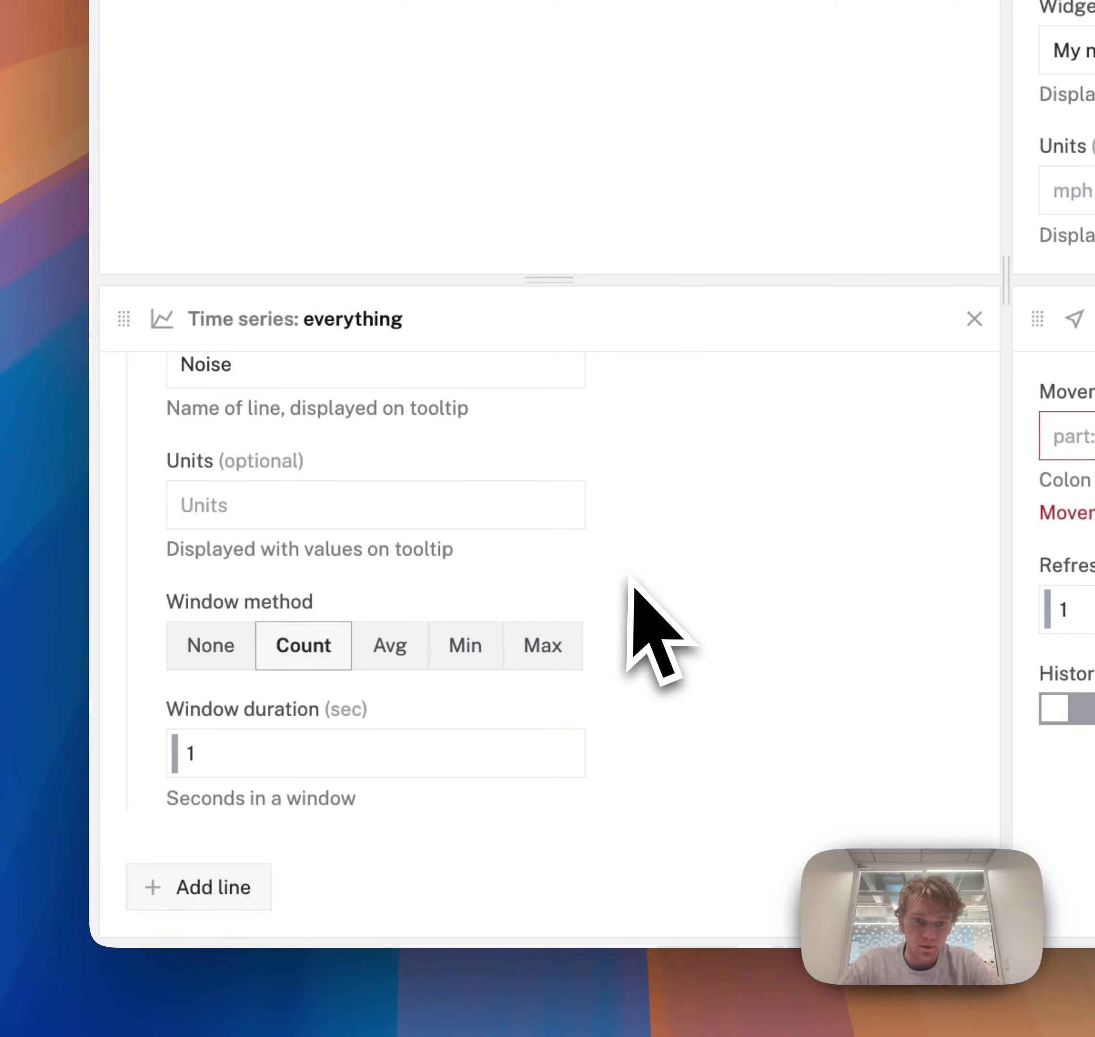
pyautogui.click(247, 751)
pyautogui.doubleClick(247, 751)
pyautogui.write('5')
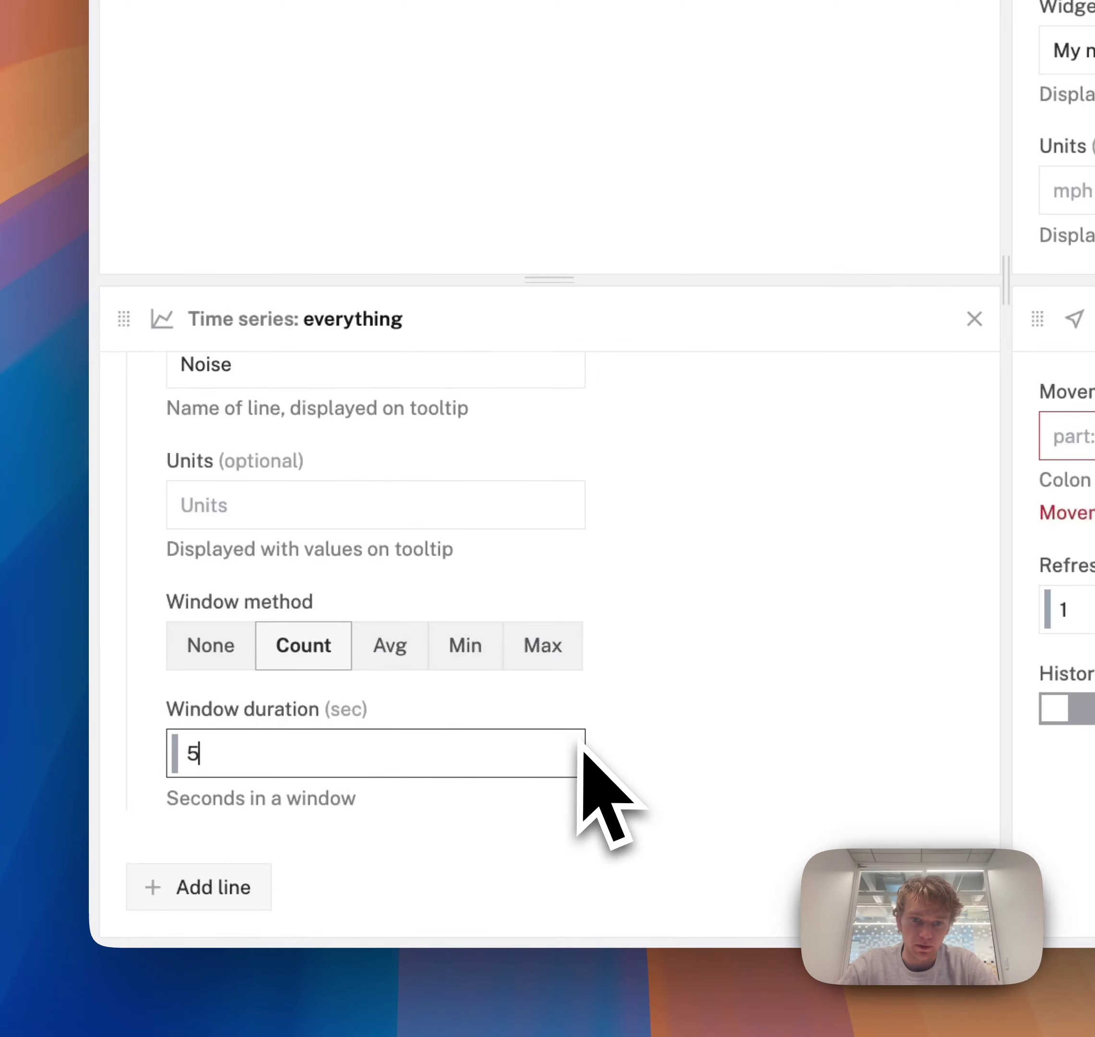
pyautogui.click(342, 645)
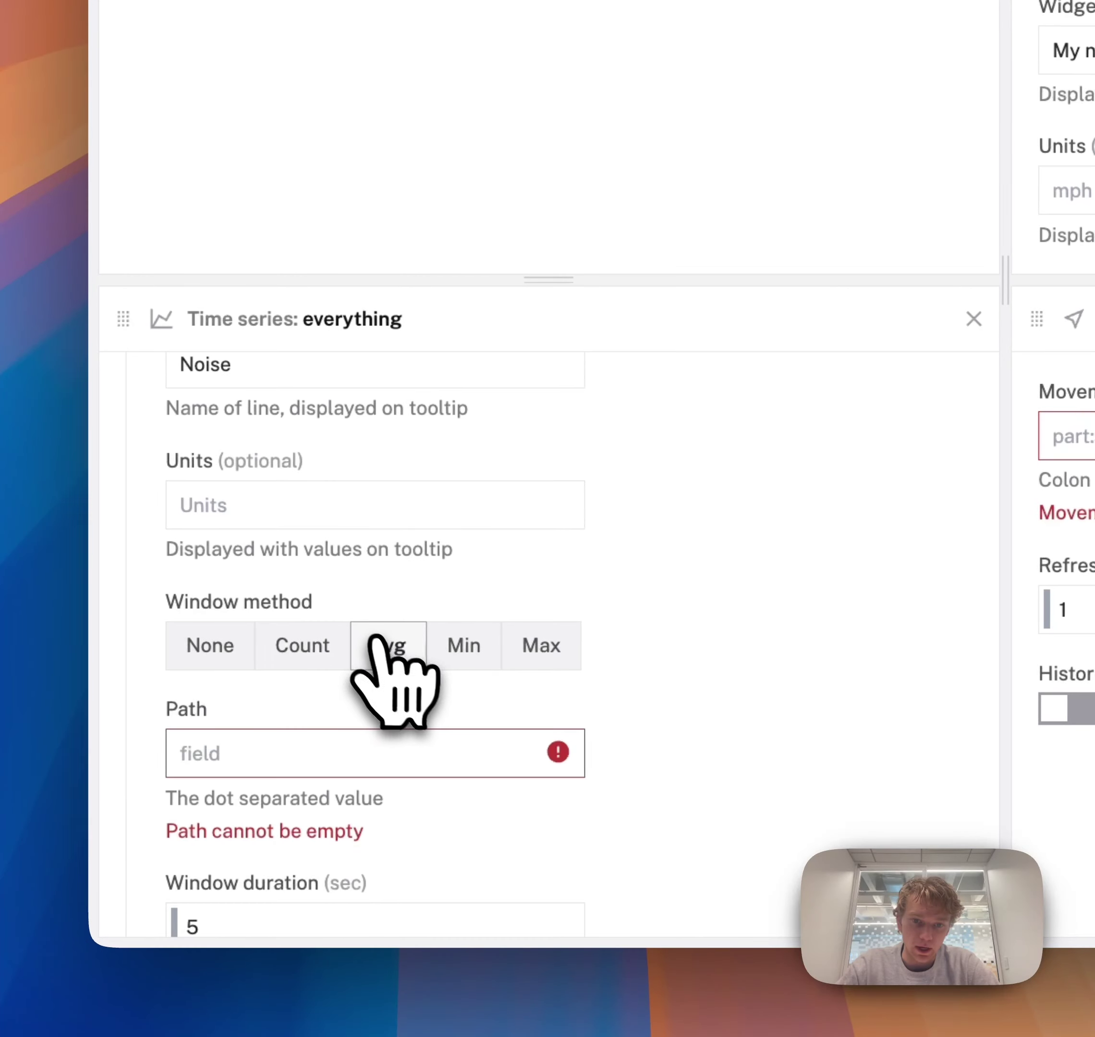
# - Enter noise as the path of the Noise line in the time series widget
pyautogui.click(218, 755)
pyautogui.scroll(-3, 525, 709)
pyautogui.scroll(8, 416, 788)
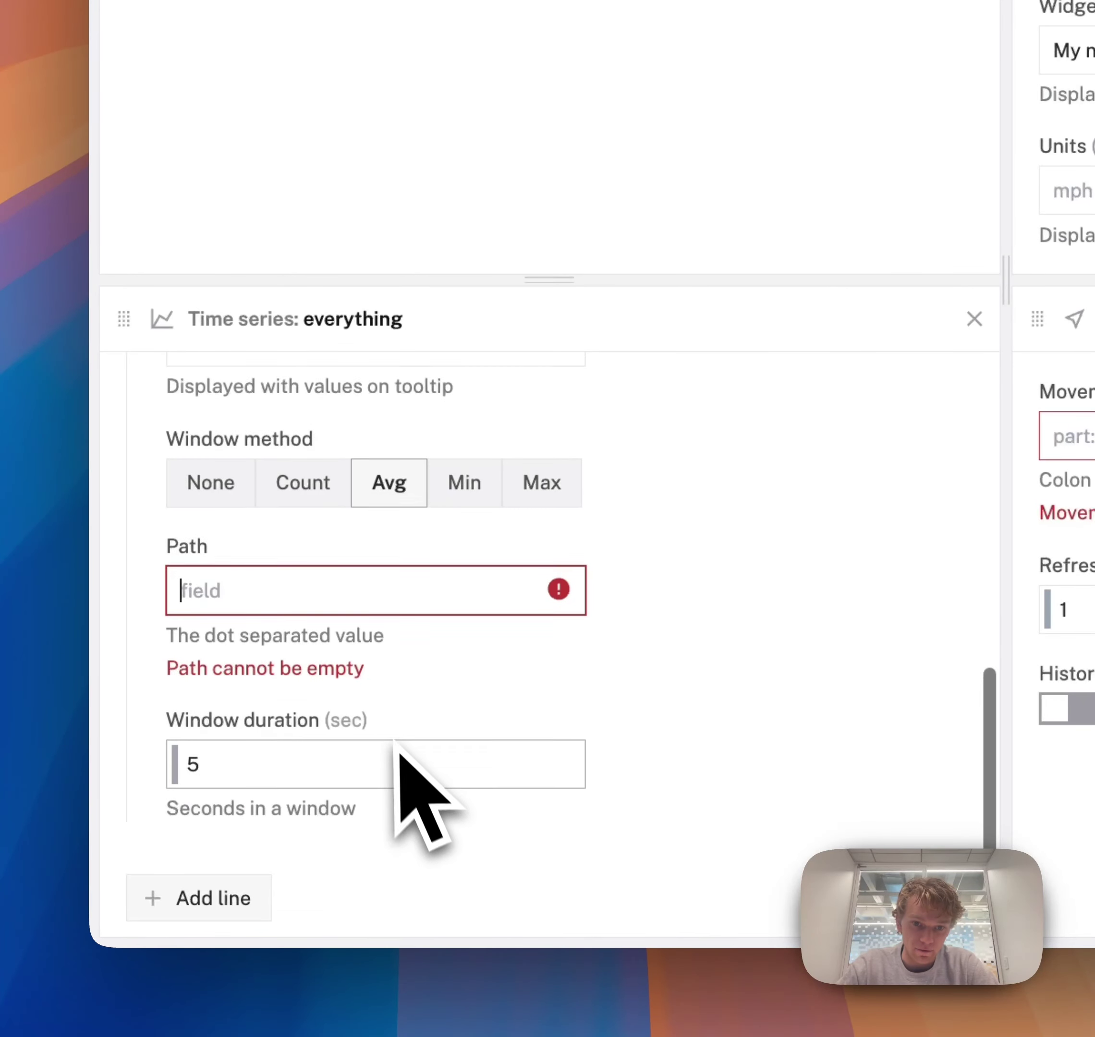
pyautogui.scroll(-6, 397, 738)
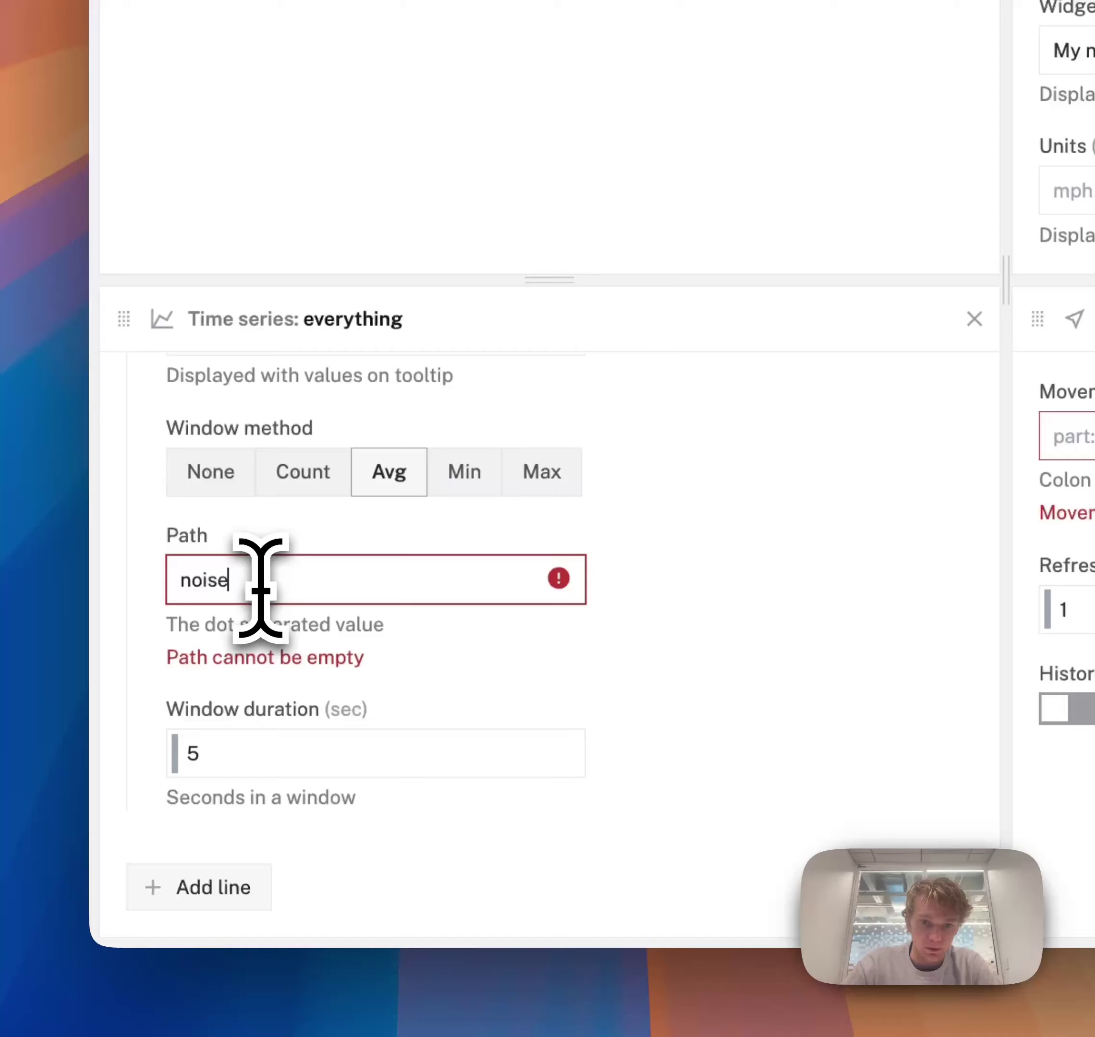
pyautogui.click(737, 661)
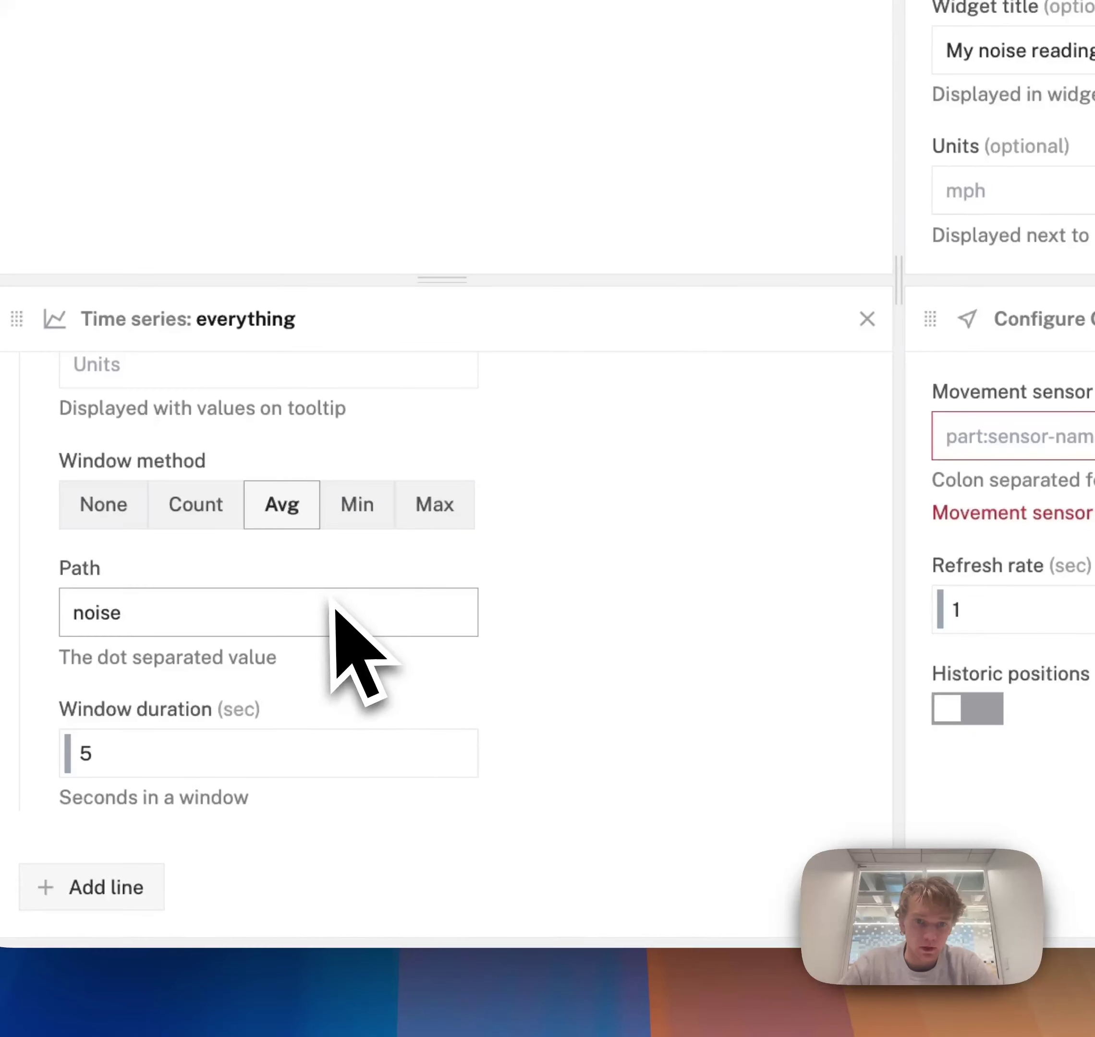
pyautogui.scroll(10, 334, 610)
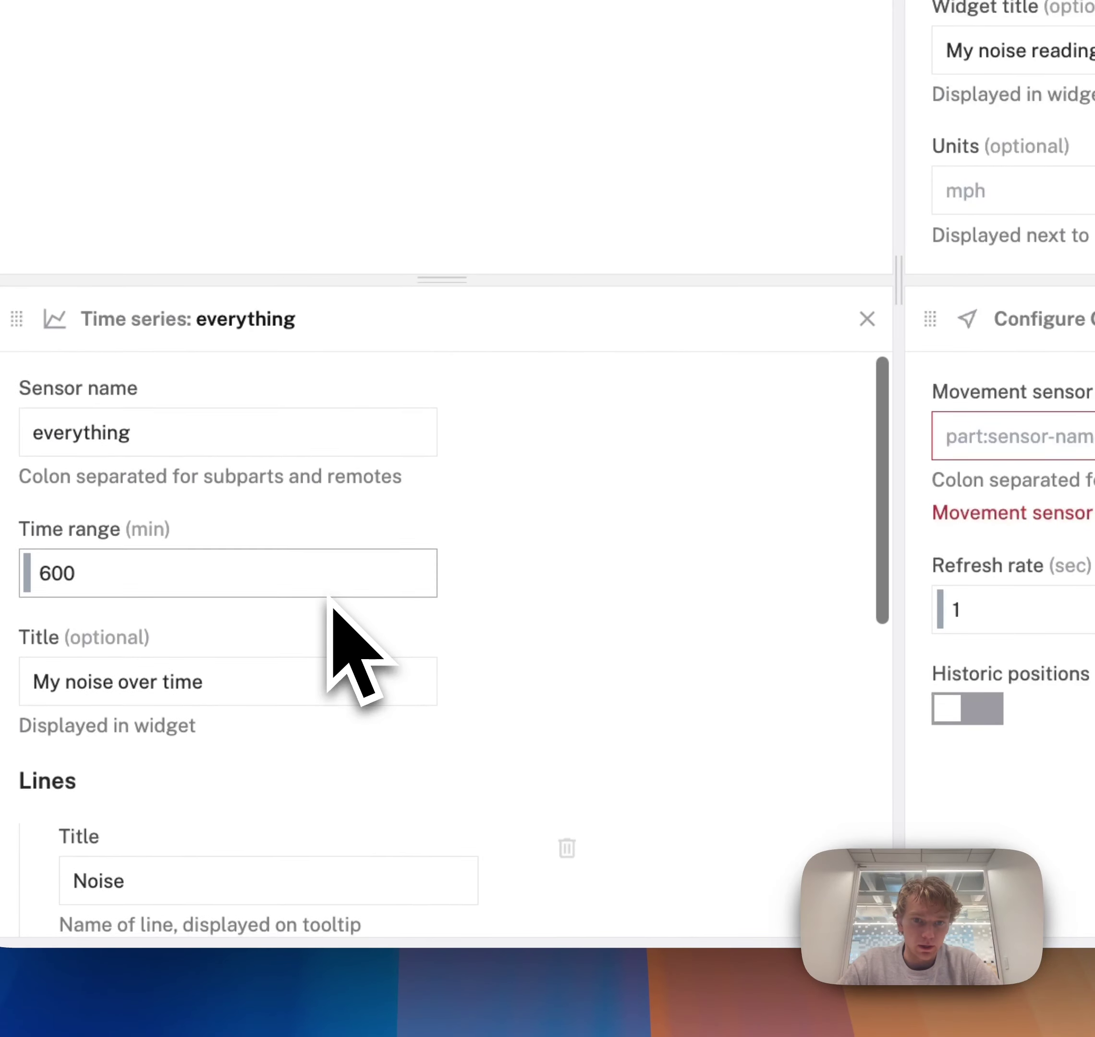
pyautogui.scroll(-10, 331, 606)
pyautogui.scroll(5, 334, 610)
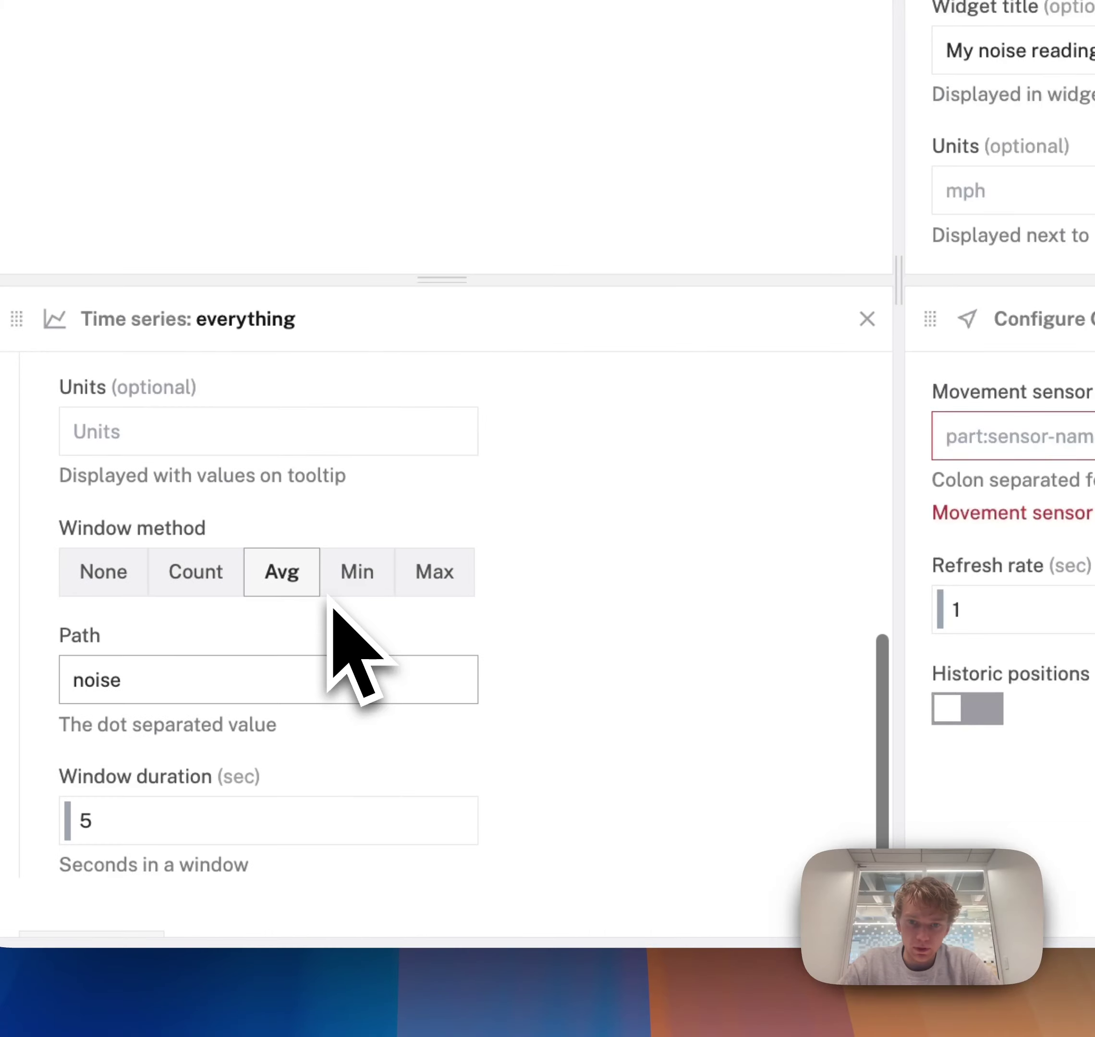
# - Set the GPS widget's movement sensor name to globetrotter
pyautogui.hscroll(10, 464, 640)
pyautogui.hscroll(2, 391, 458)
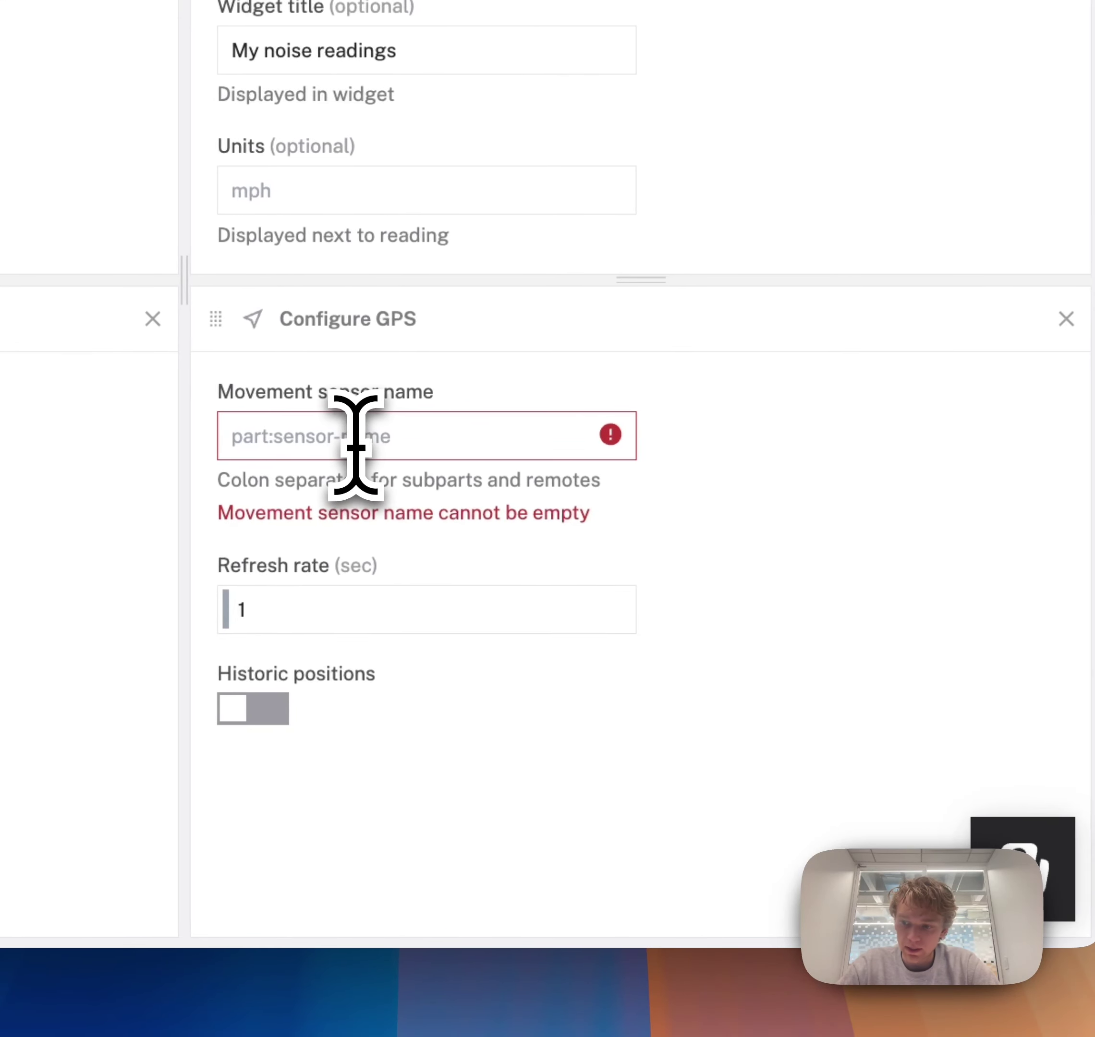
pyautogui.click(355, 441)
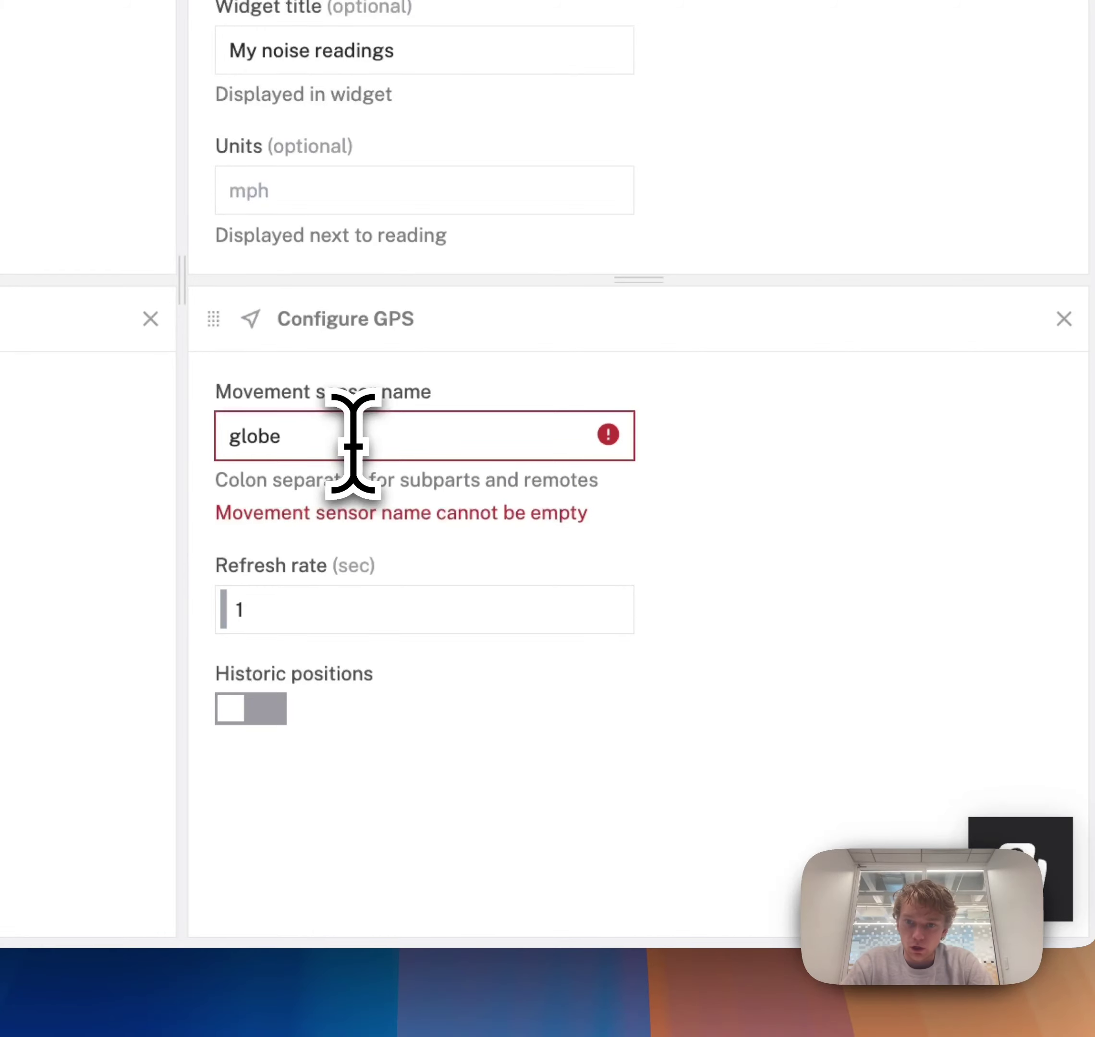
pyautogui.click(687, 553)
# - Turn on historic positions for the globetrotter GPS widget
pyautogui.hscroll(-6, 586, 815)
pyautogui.hscroll(-2, 451, 580)
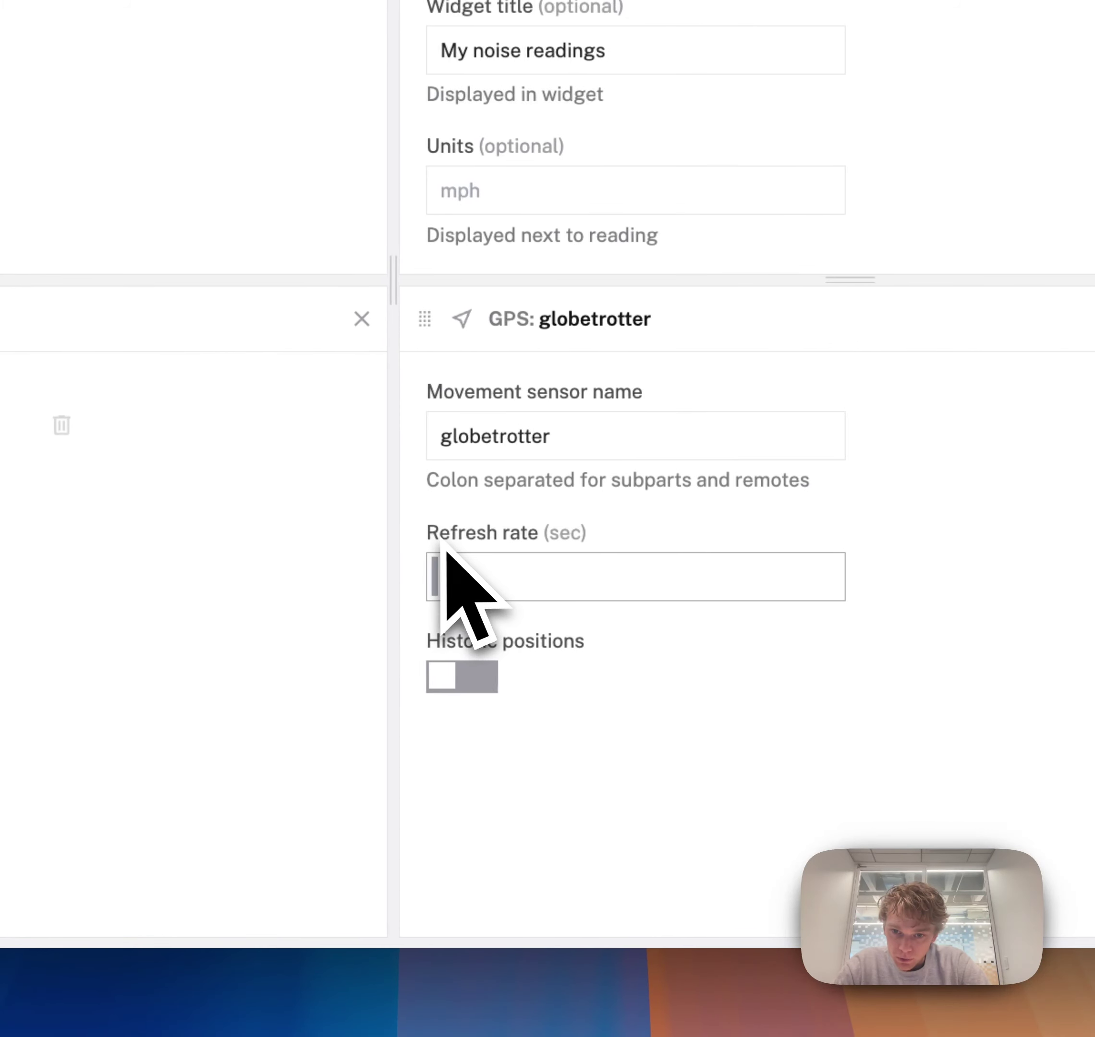
pyautogui.click(472, 678)
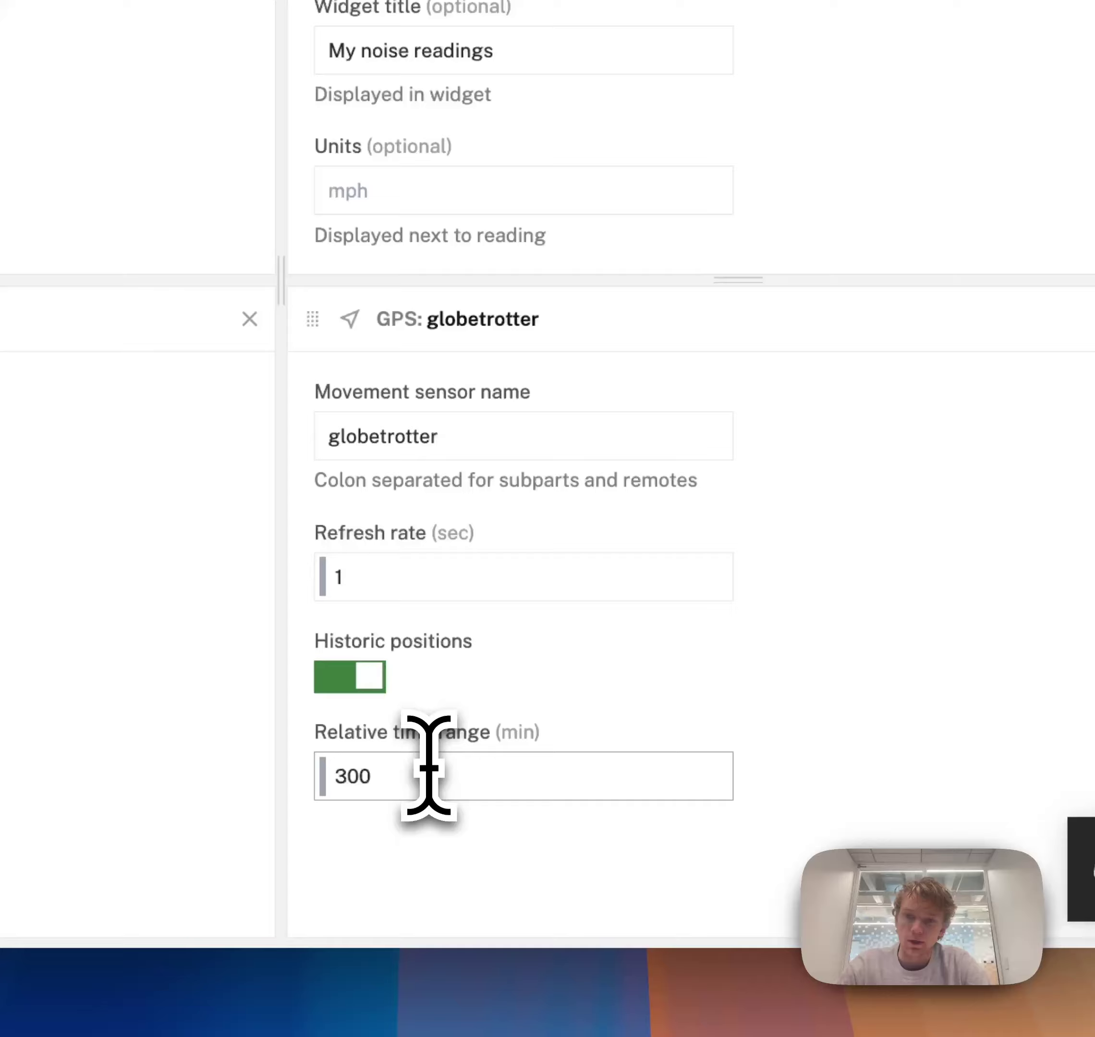
pyautogui.click(422, 774)
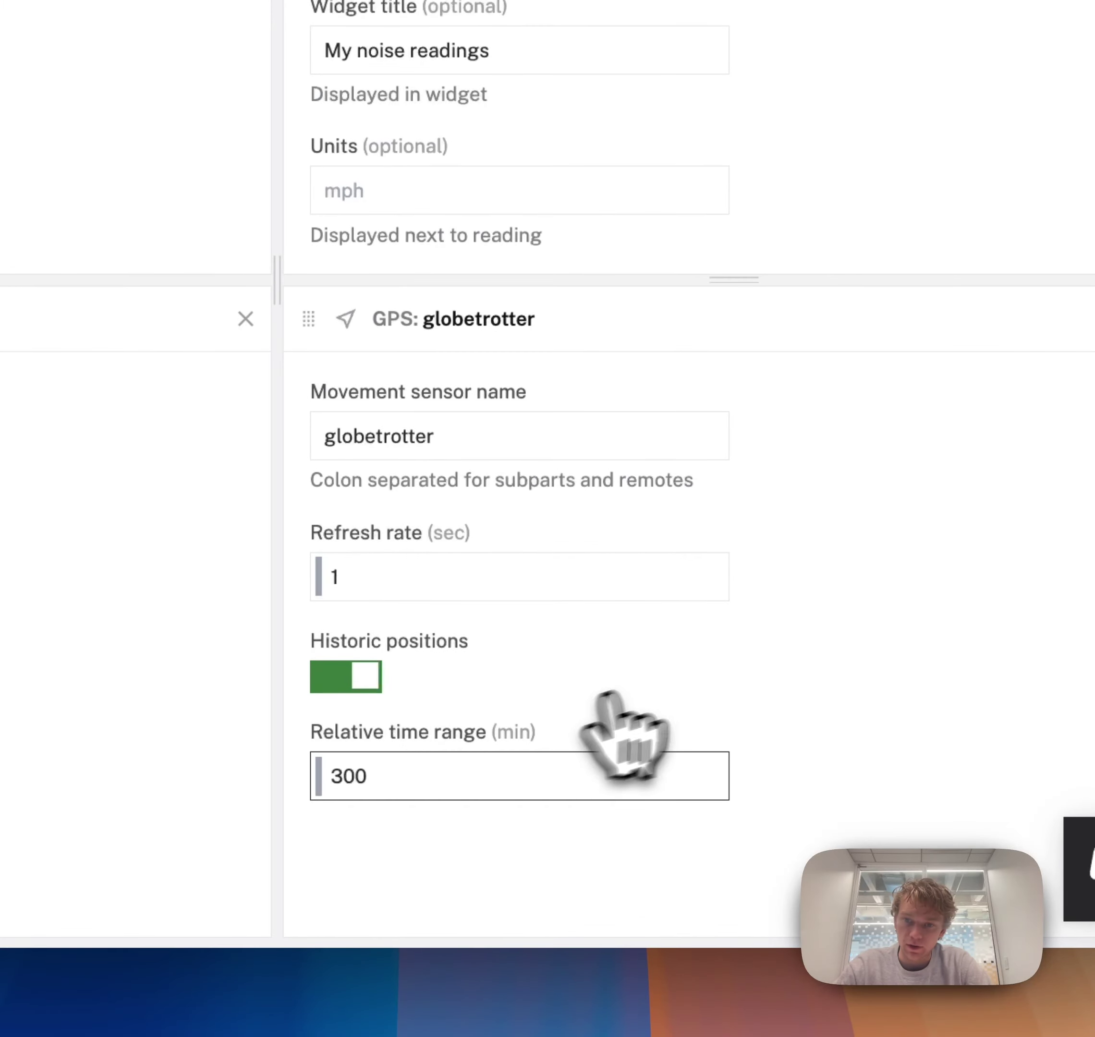
pyautogui.click(660, 726)
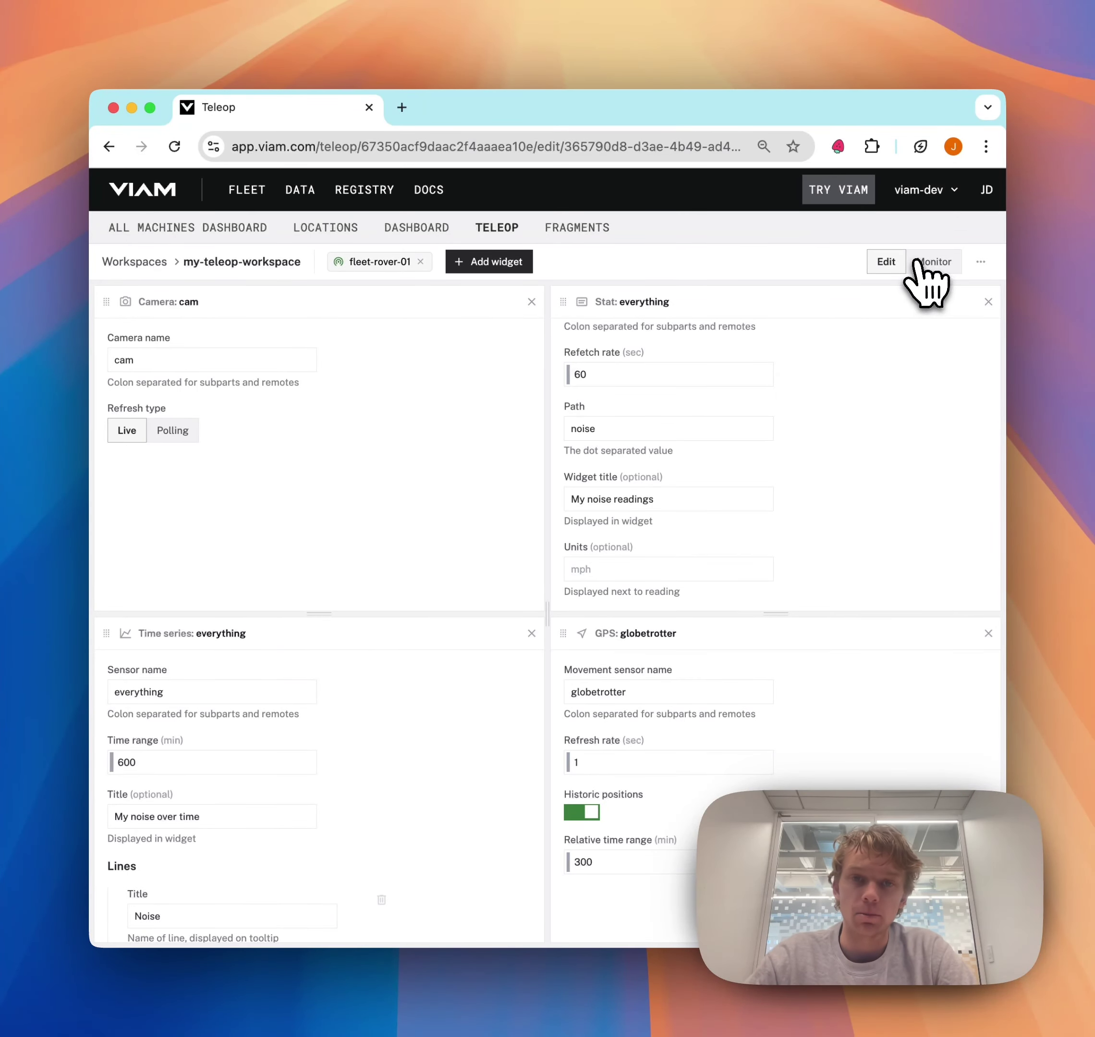
# - Switch the workspace to monitoring and examine the full historic track in the globetrotter GPS widget
pyautogui.click(927, 261)
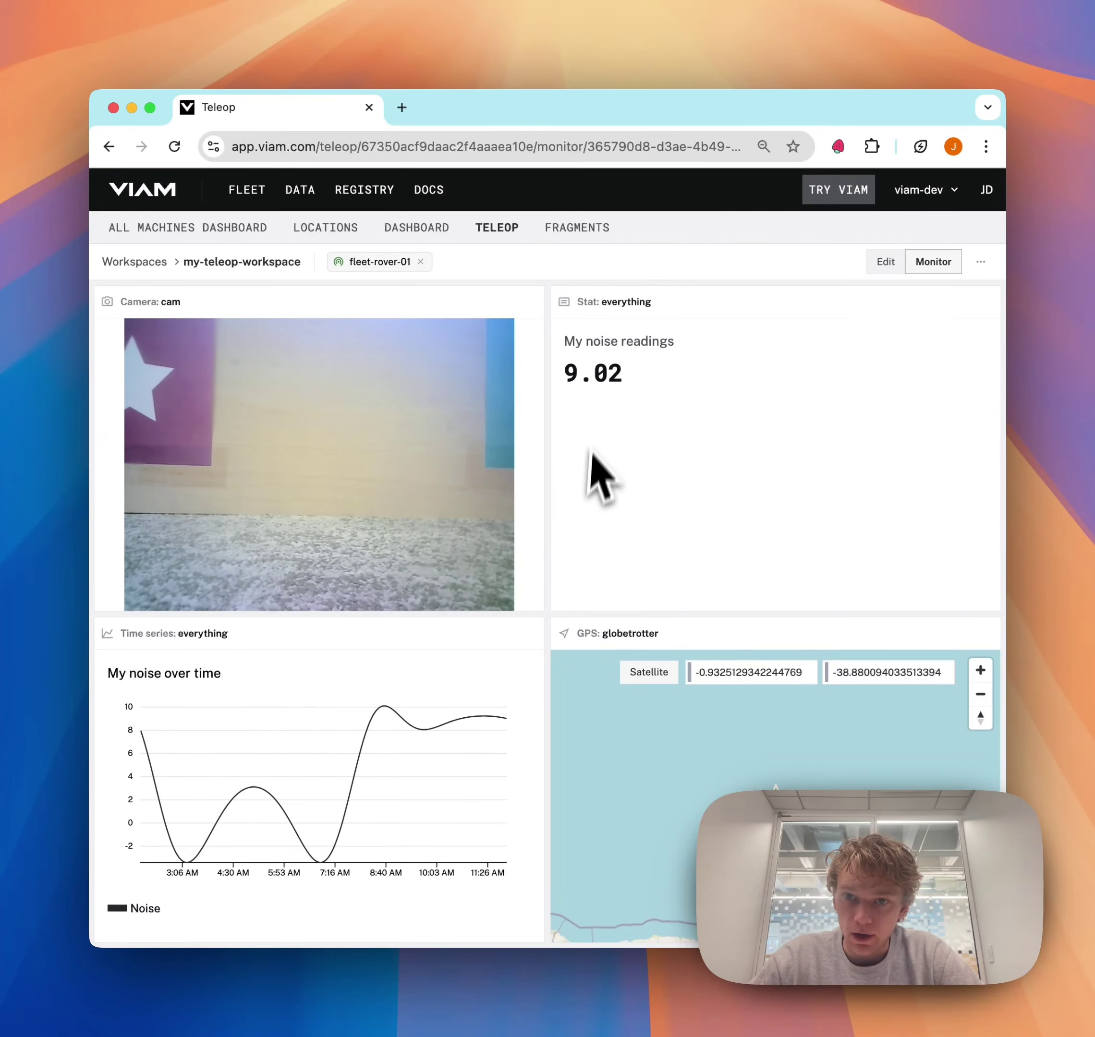
pyautogui.click(616, 372)
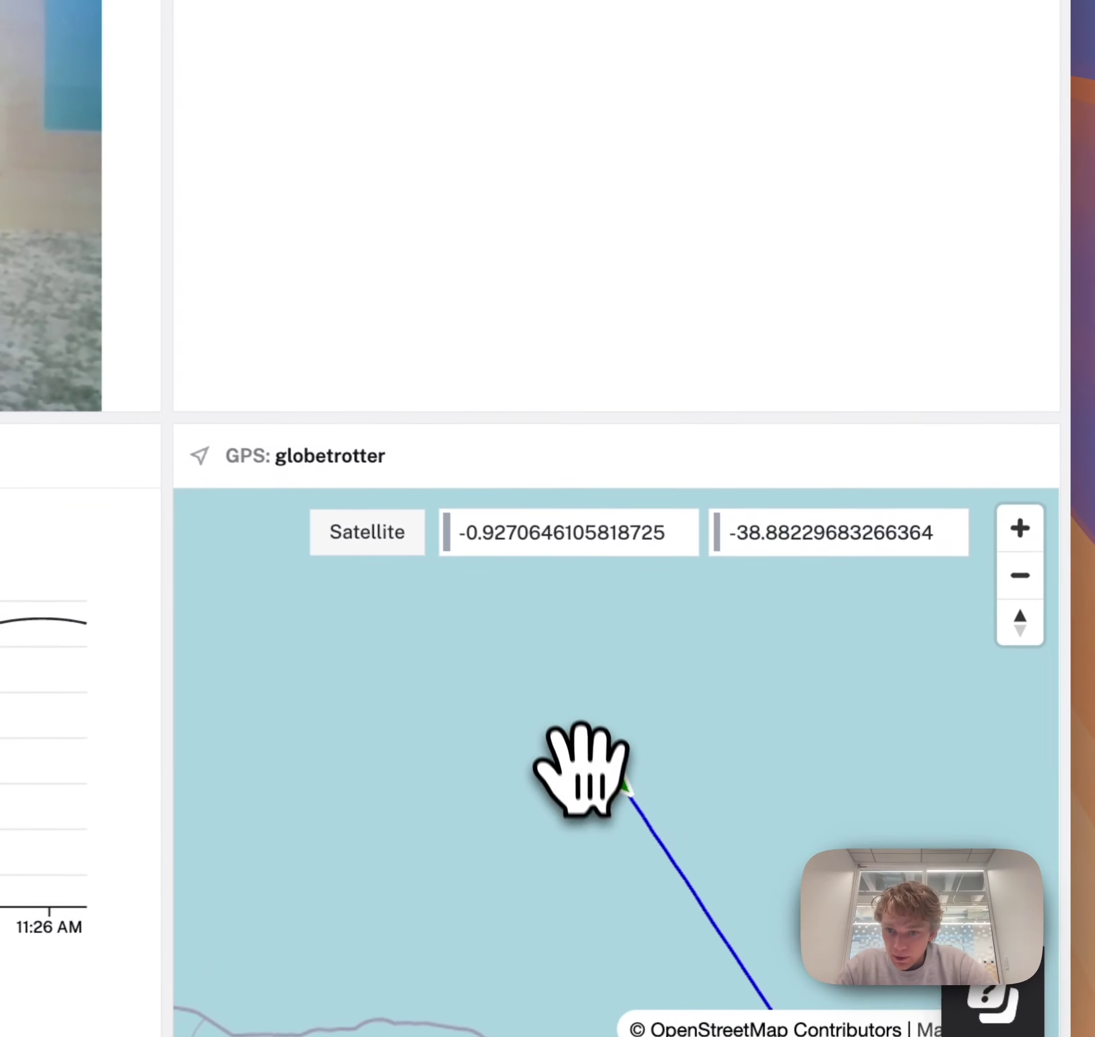
pyautogui.moveTo(578, 782); pyautogui.dragTo(547, 675)
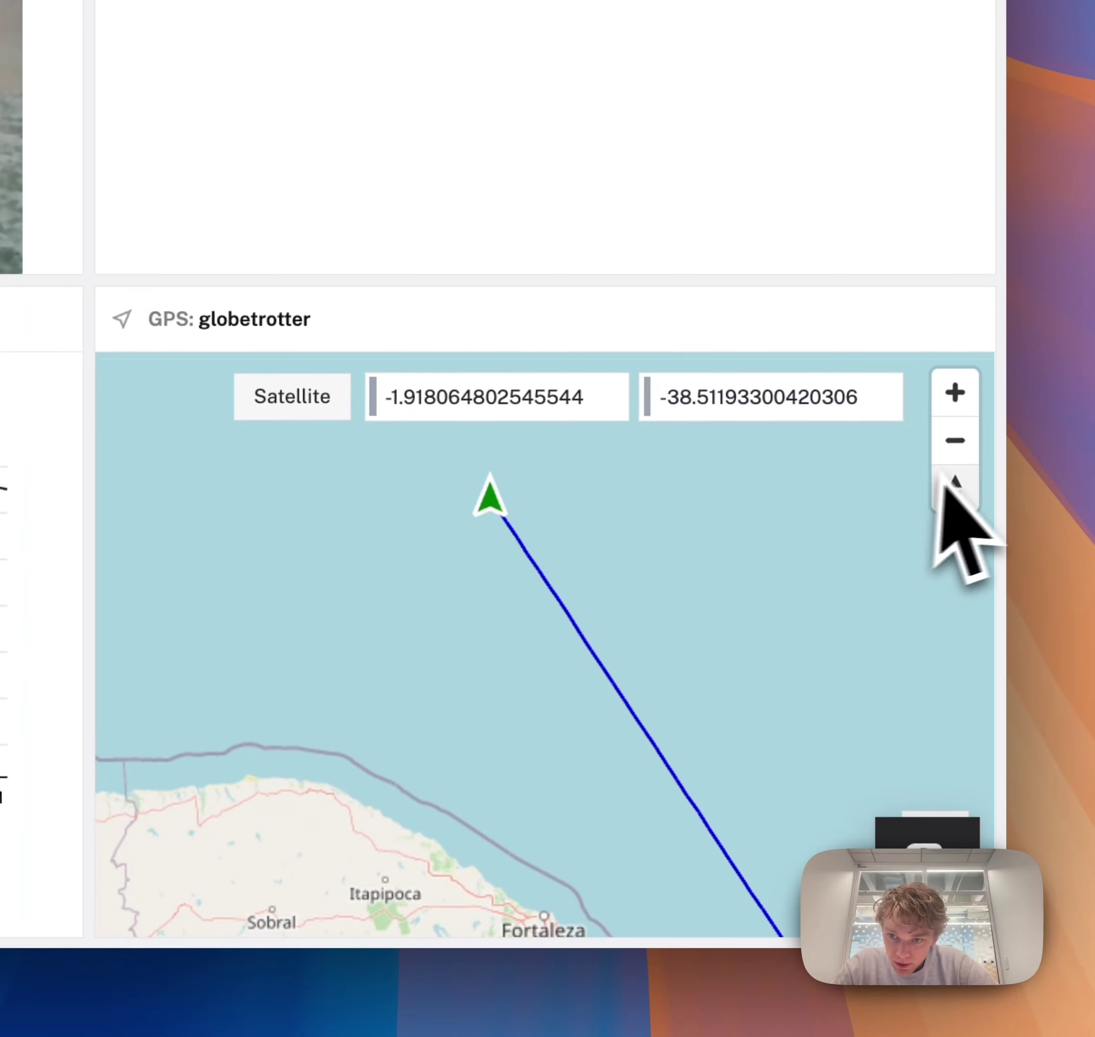
pyautogui.click(959, 447)
pyautogui.click(958, 447)
pyautogui.click(958, 447)
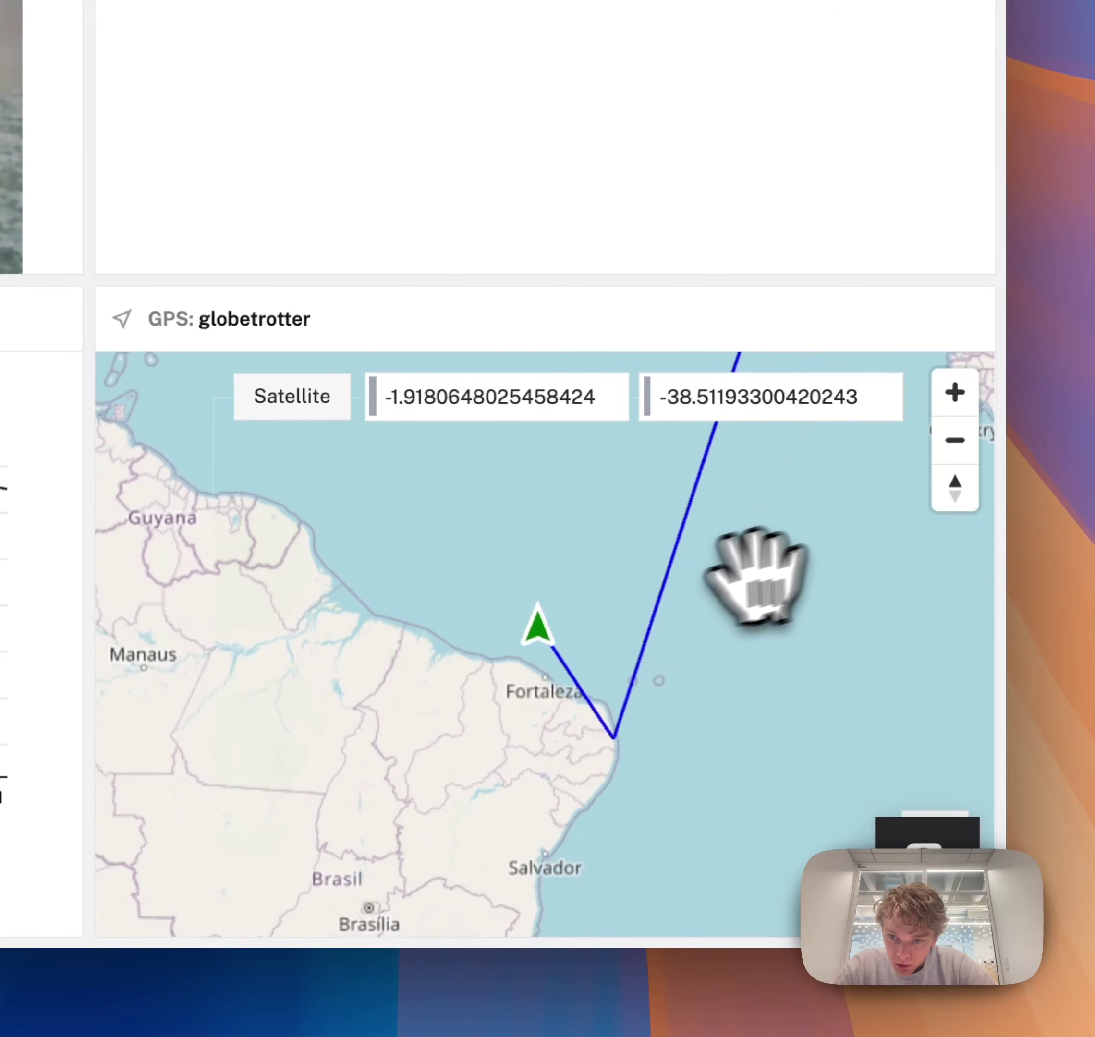
pyautogui.moveTo(757, 575); pyautogui.dragTo(434, 709)
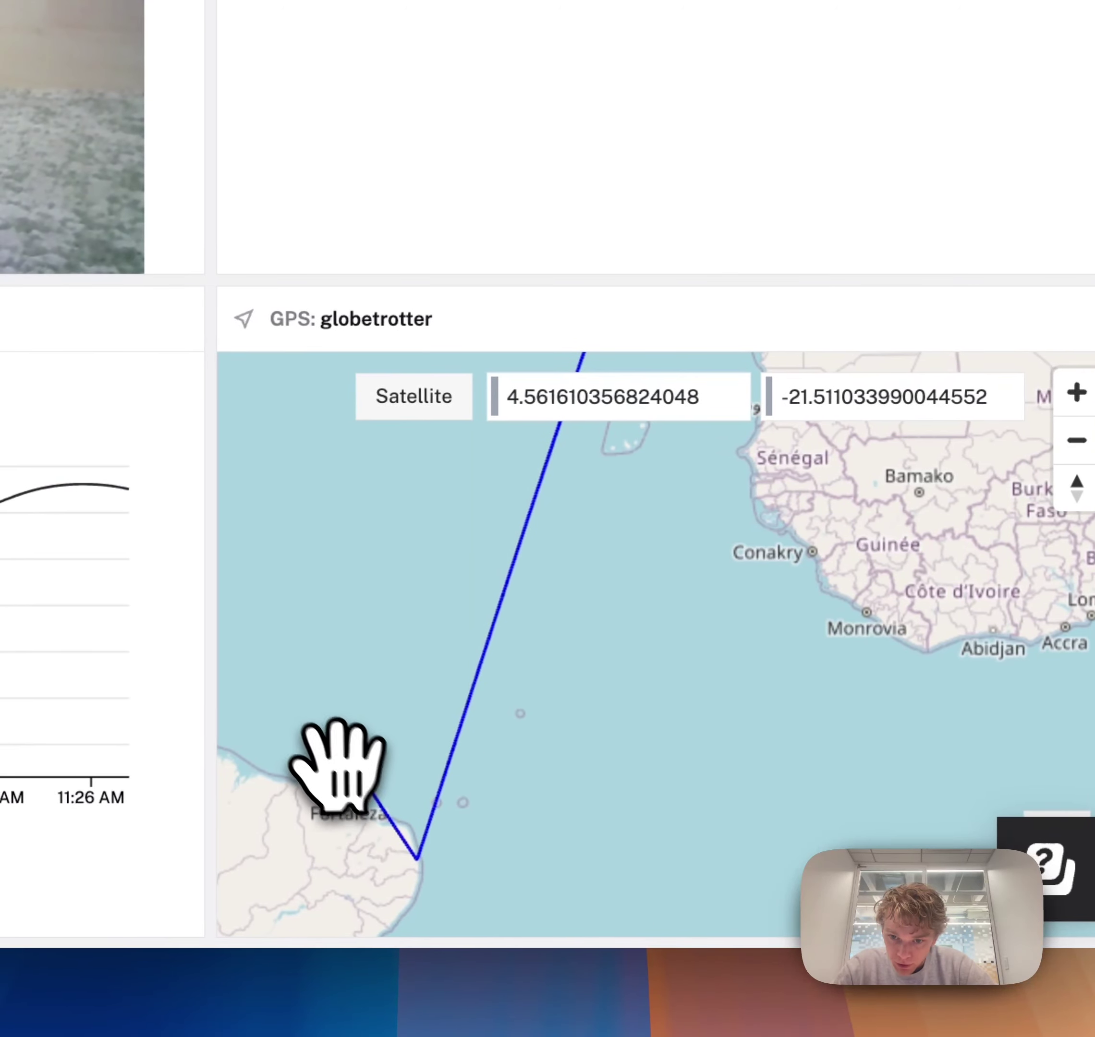
pyautogui.moveTo(541, 575); pyautogui.dragTo(681, 436)
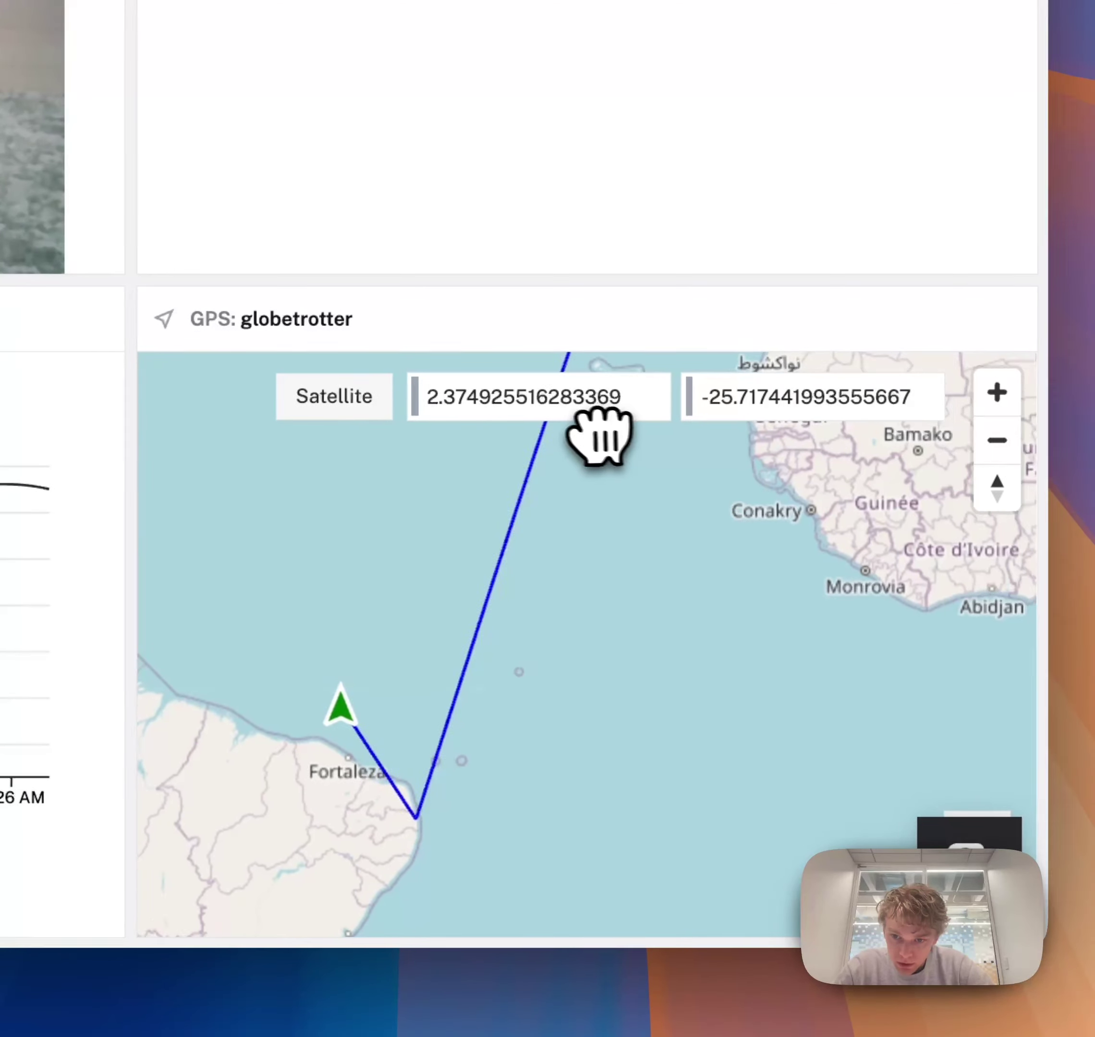
pyautogui.moveTo(599, 436); pyautogui.dragTo(791, 343)
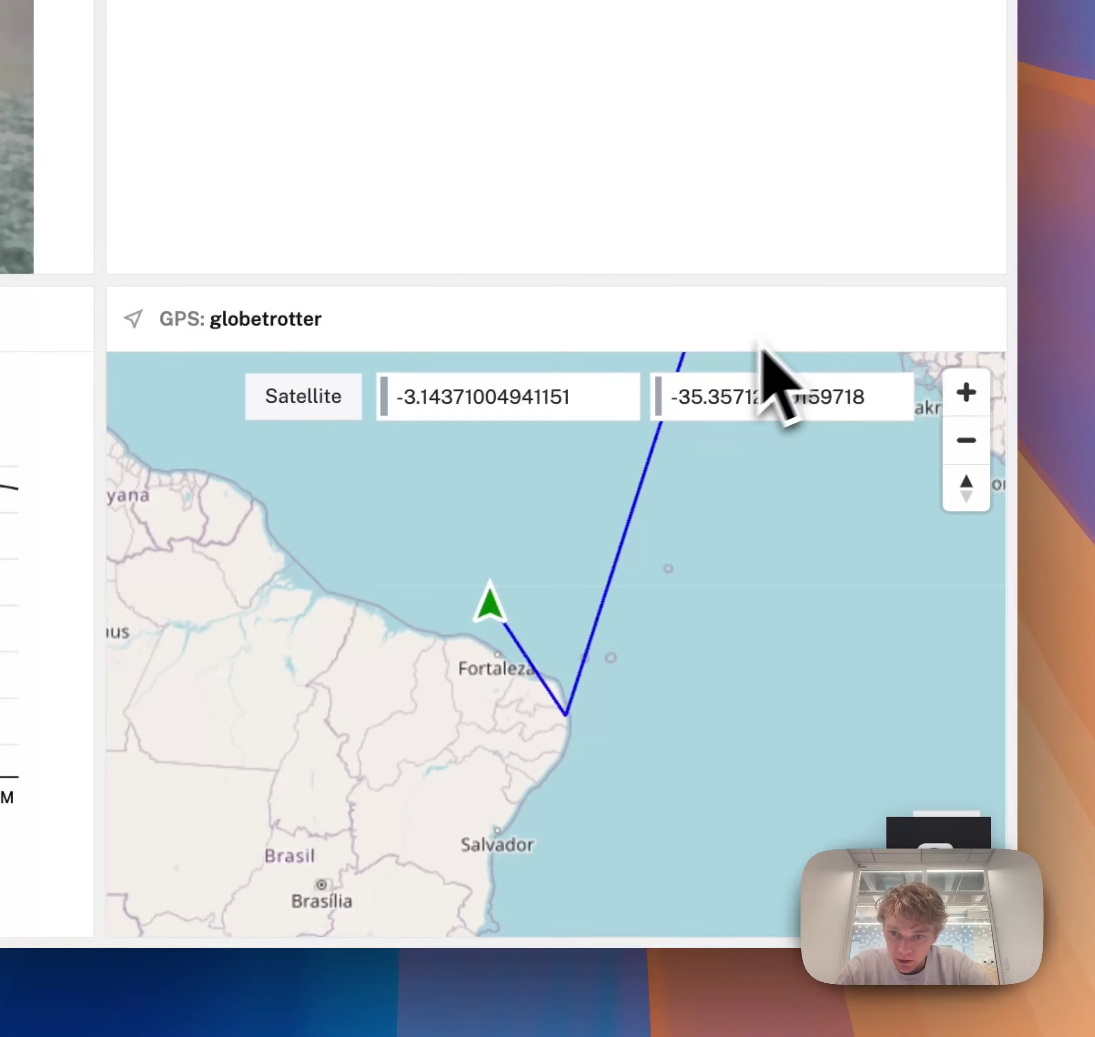
pyautogui.moveTo(702, 587); pyautogui.dragTo(841, 350)
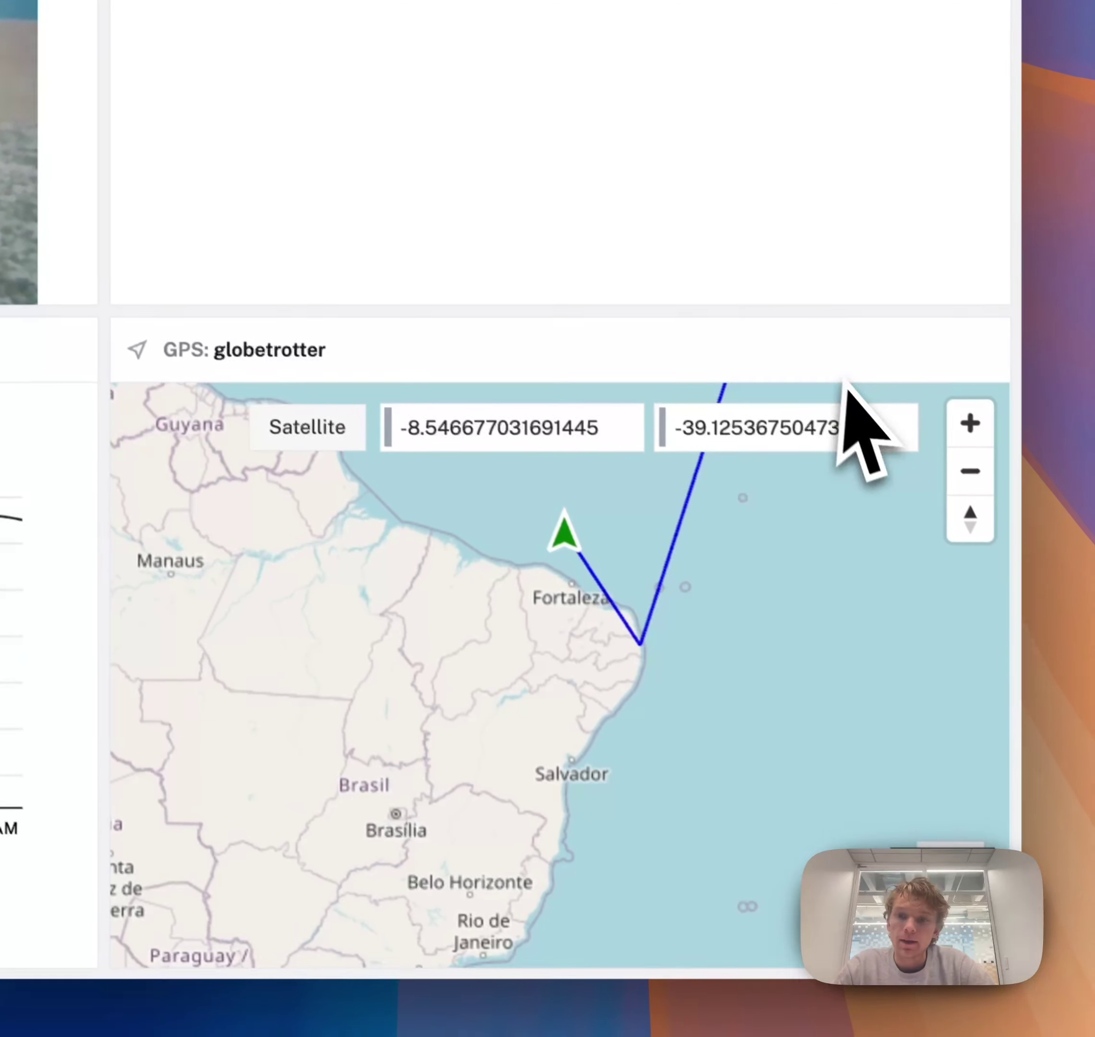
pyautogui.click(969, 471)
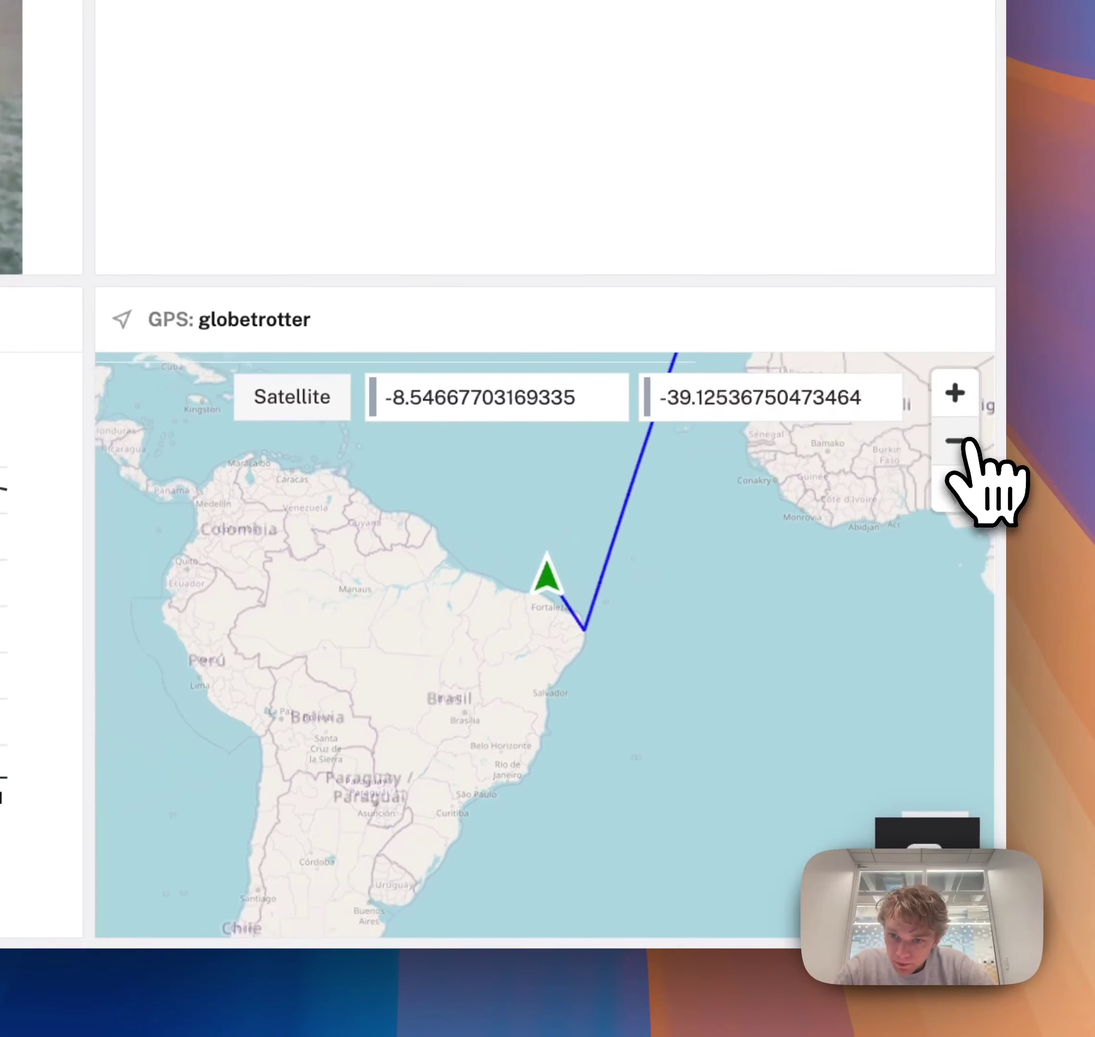
pyautogui.click(969, 471)
pyautogui.moveTo(710, 521); pyautogui.dragTo(667, 630)
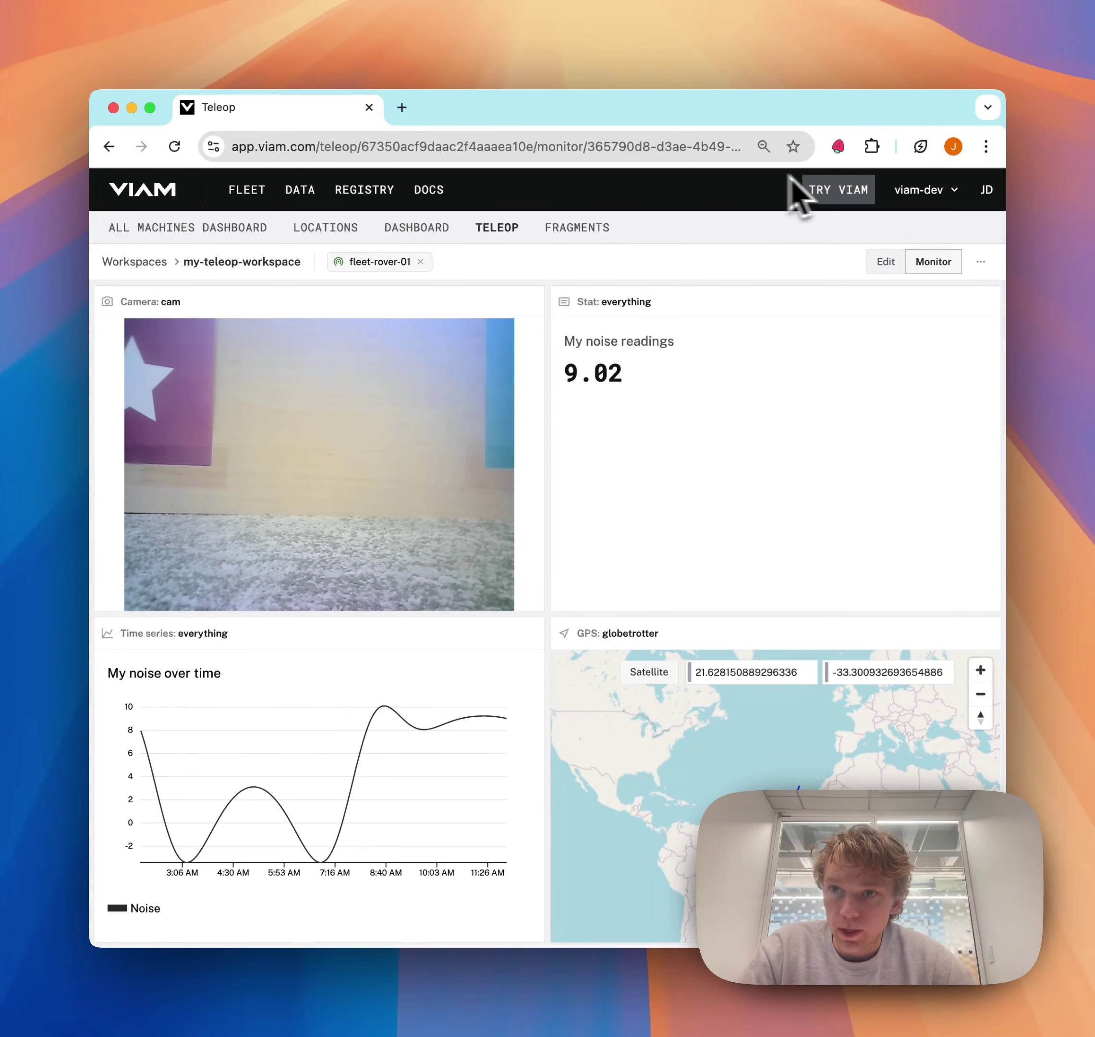
# - Return the workspace to editing and replace the stat widget with a new actuation widget
pyautogui.click(885, 261)
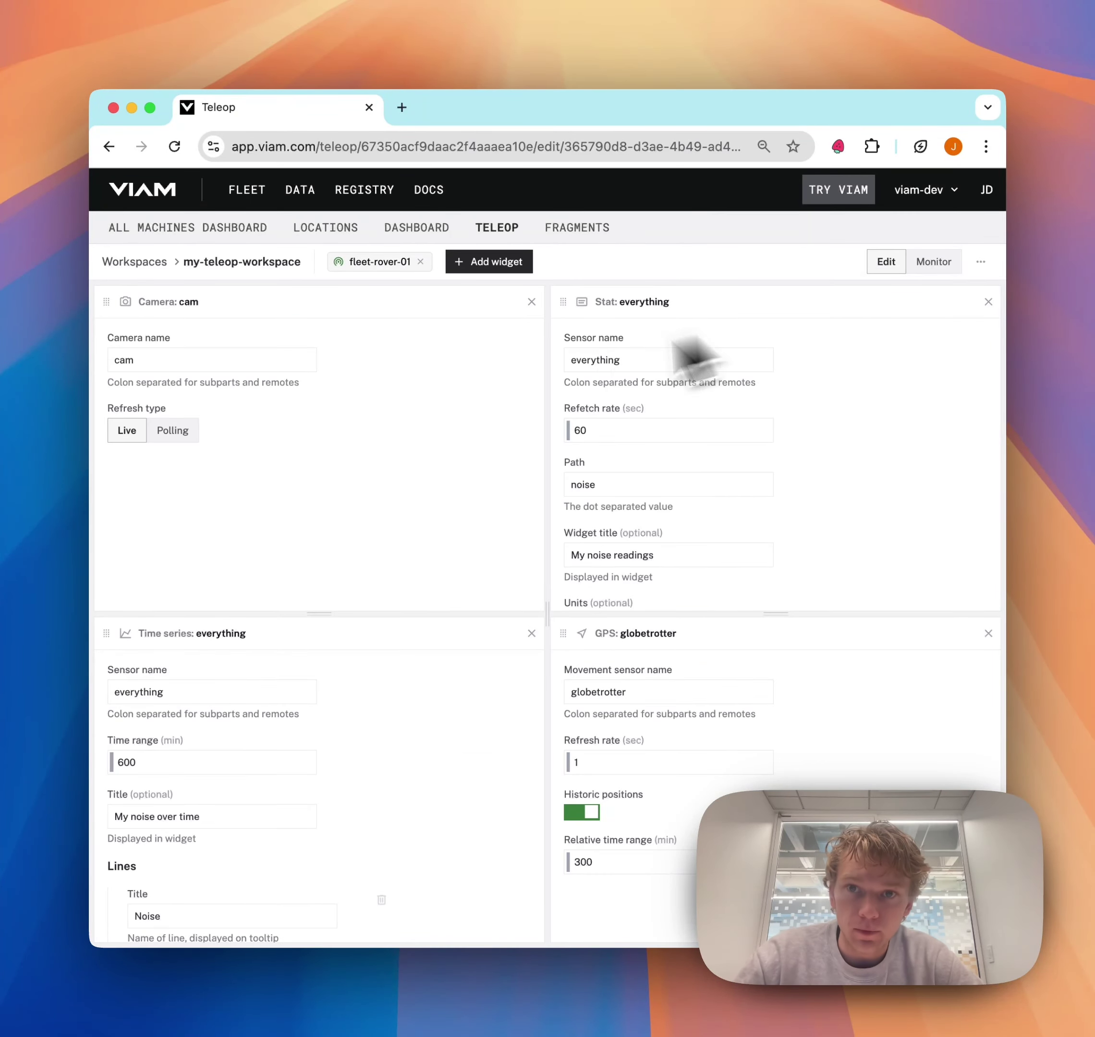
pyautogui.click(510, 273)
pyautogui.click(502, 299)
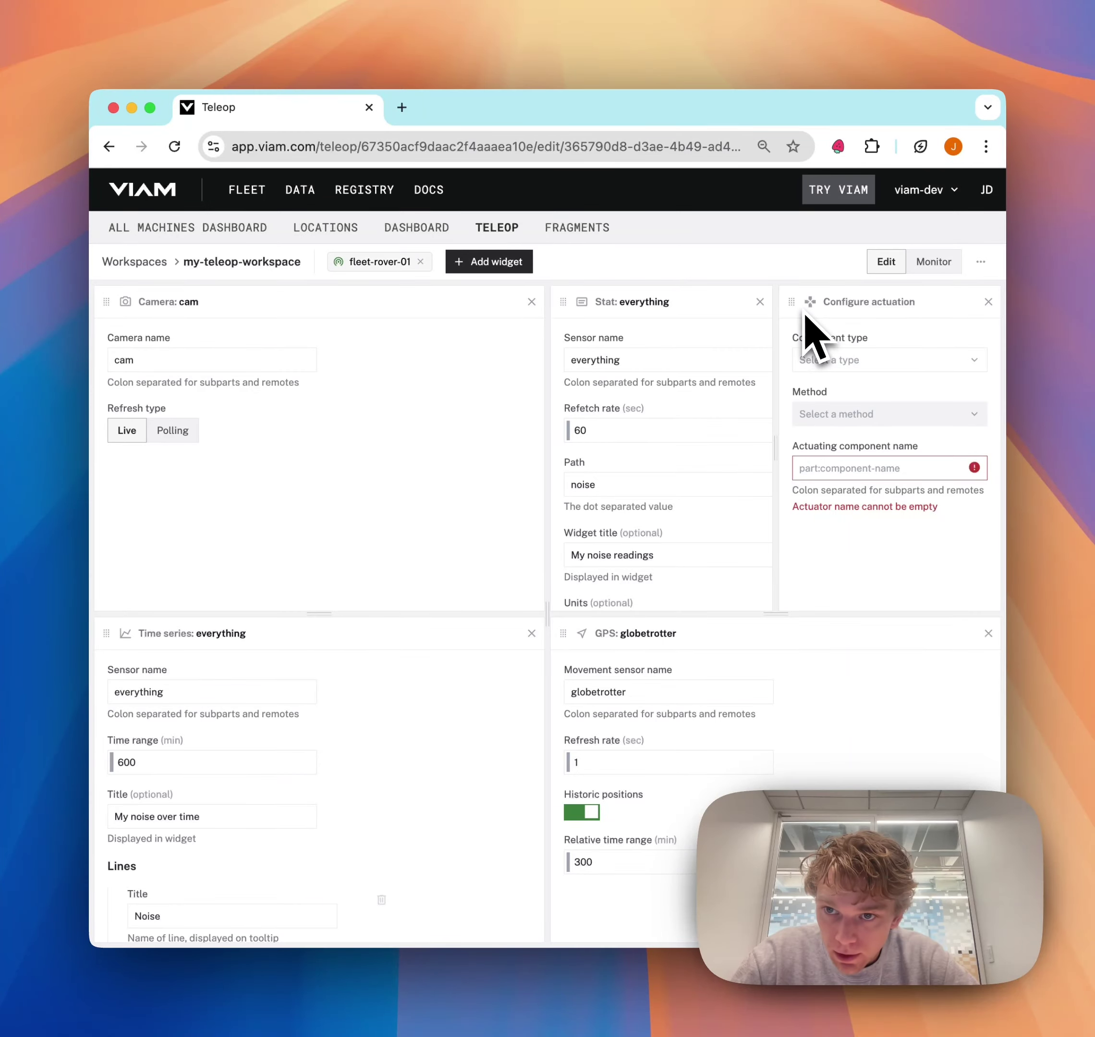
pyautogui.click(760, 302)
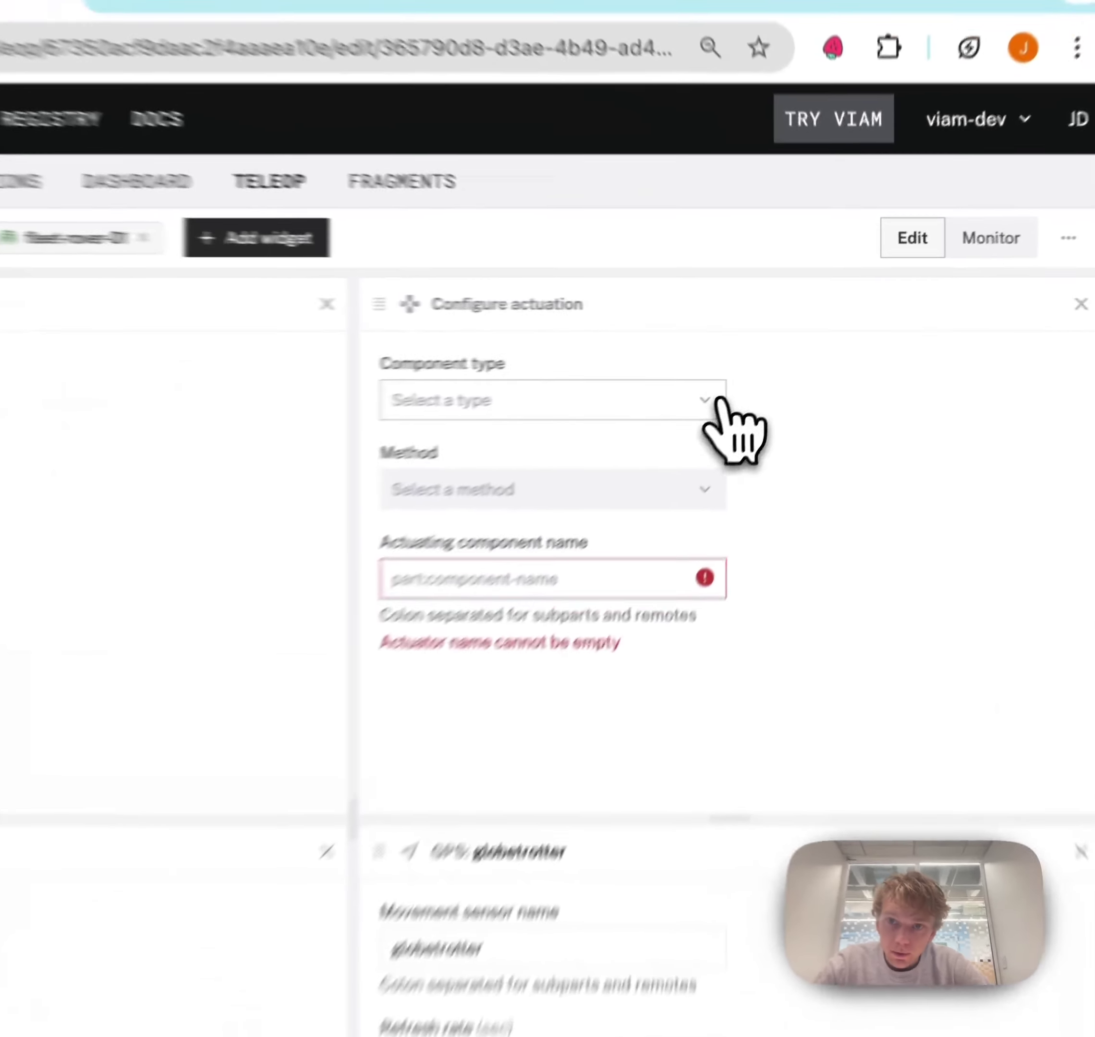
# - Configure the actuation widget with component type Base, method Quick move and actuating component name viam_base
pyautogui.click(768, 358)
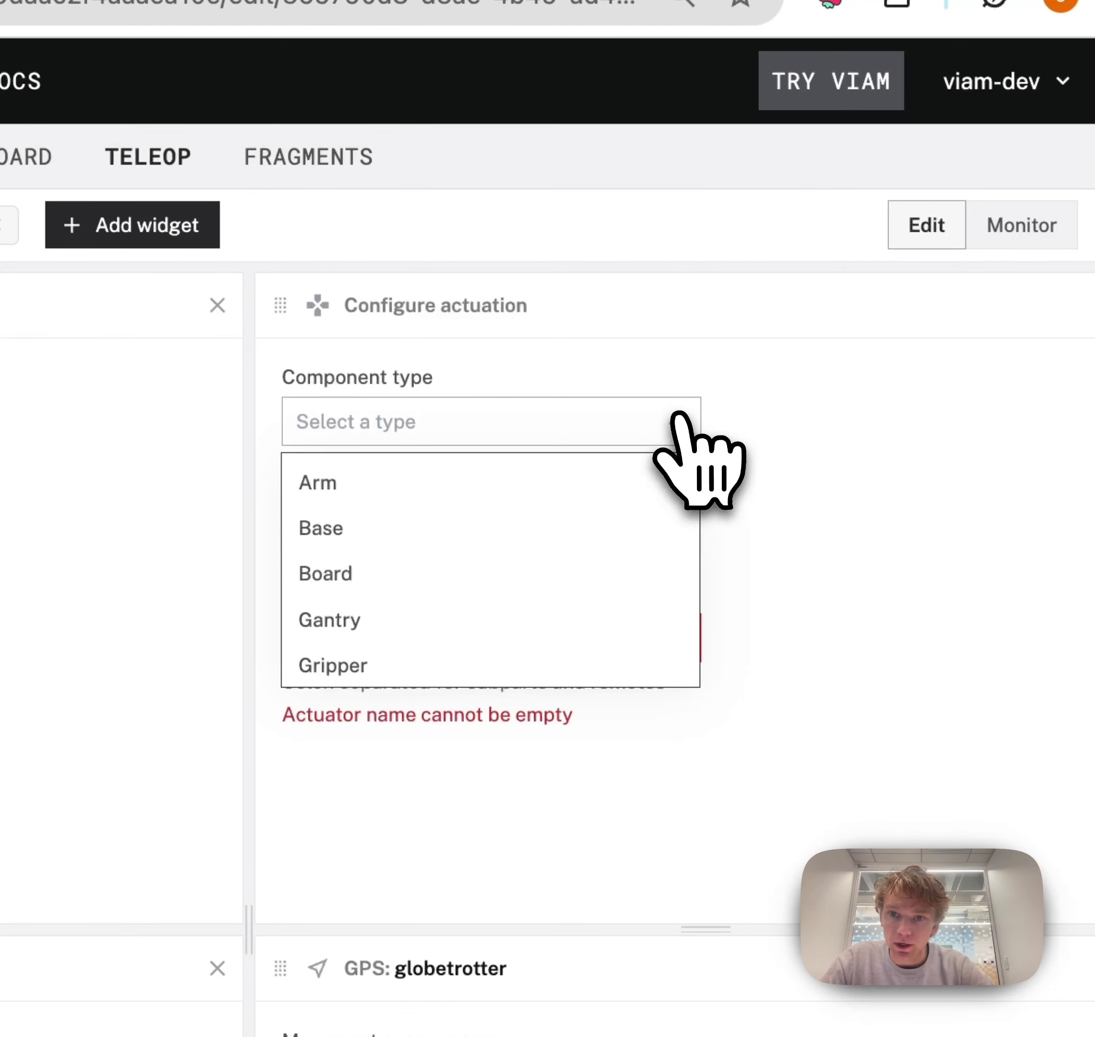
pyautogui.click(420, 513)
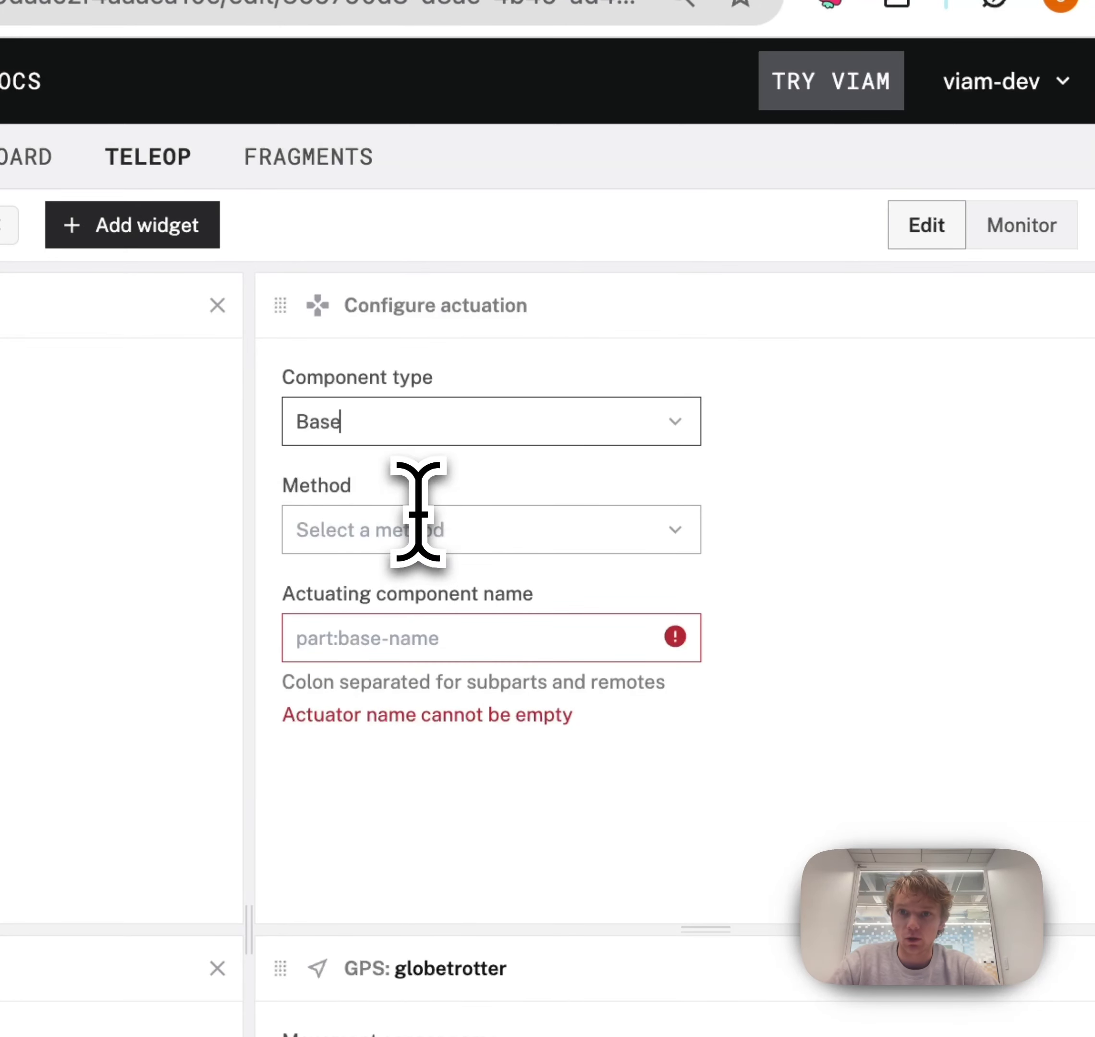
pyautogui.click(327, 545)
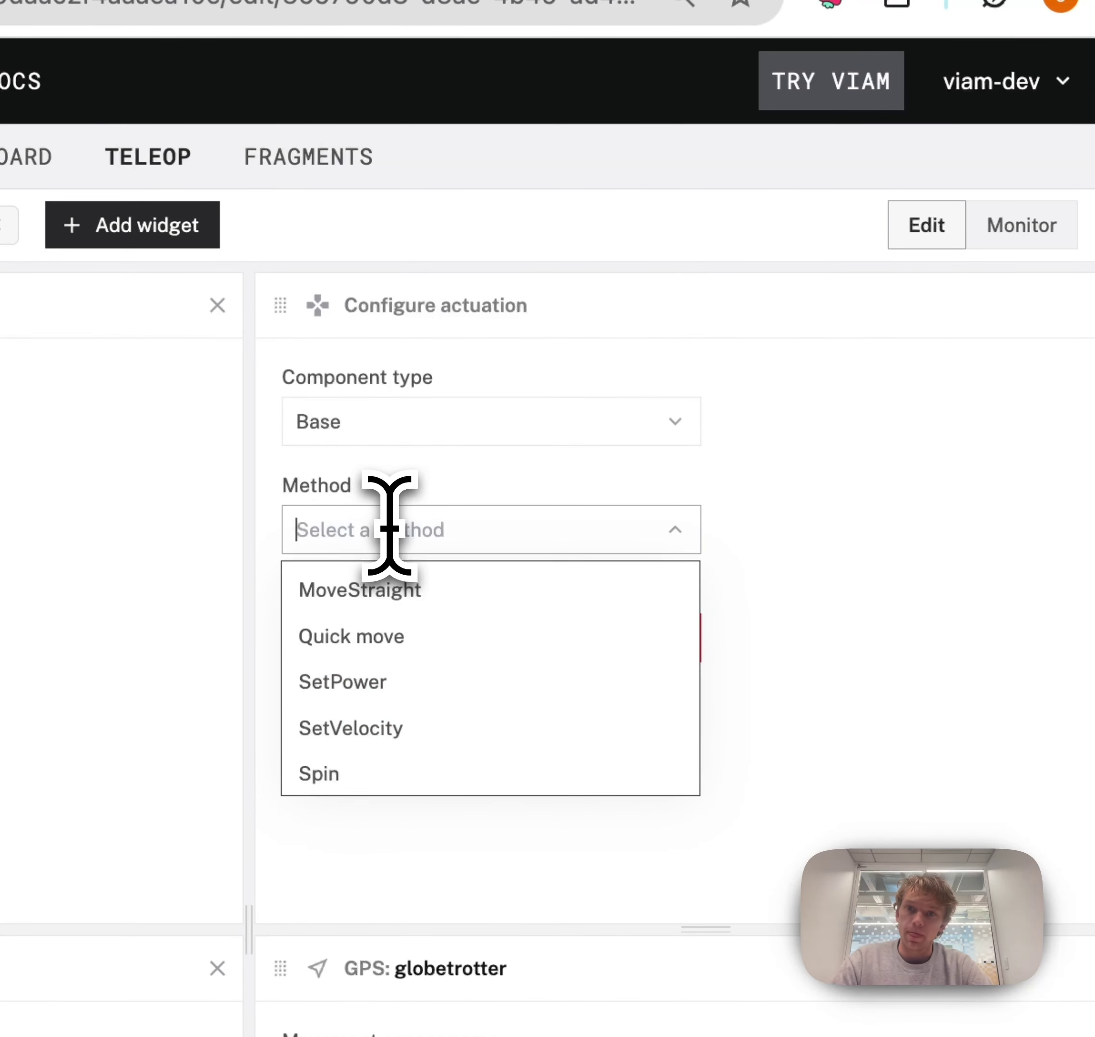
pyautogui.scroll(-1, 511, 615)
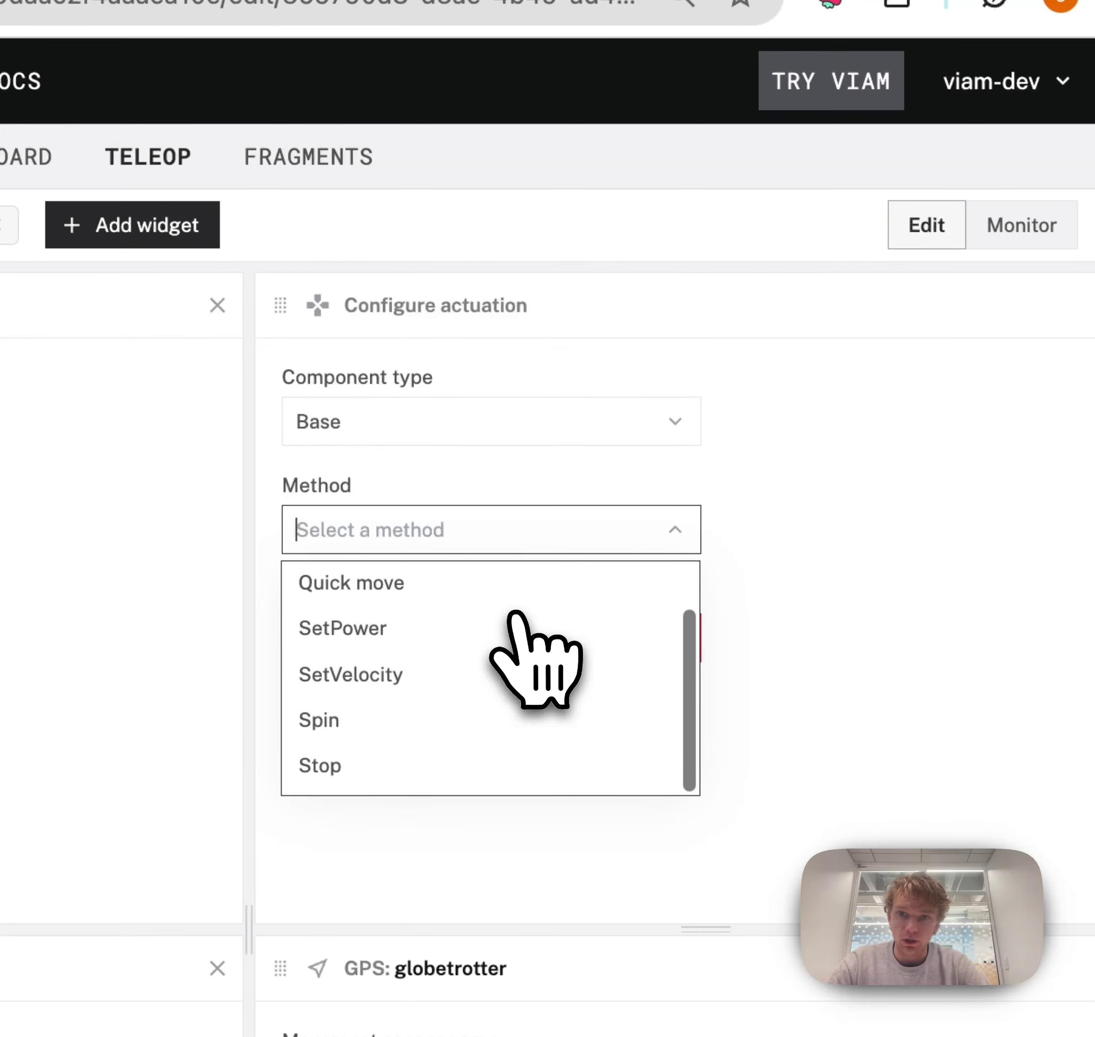
pyautogui.scroll(1, 514, 621)
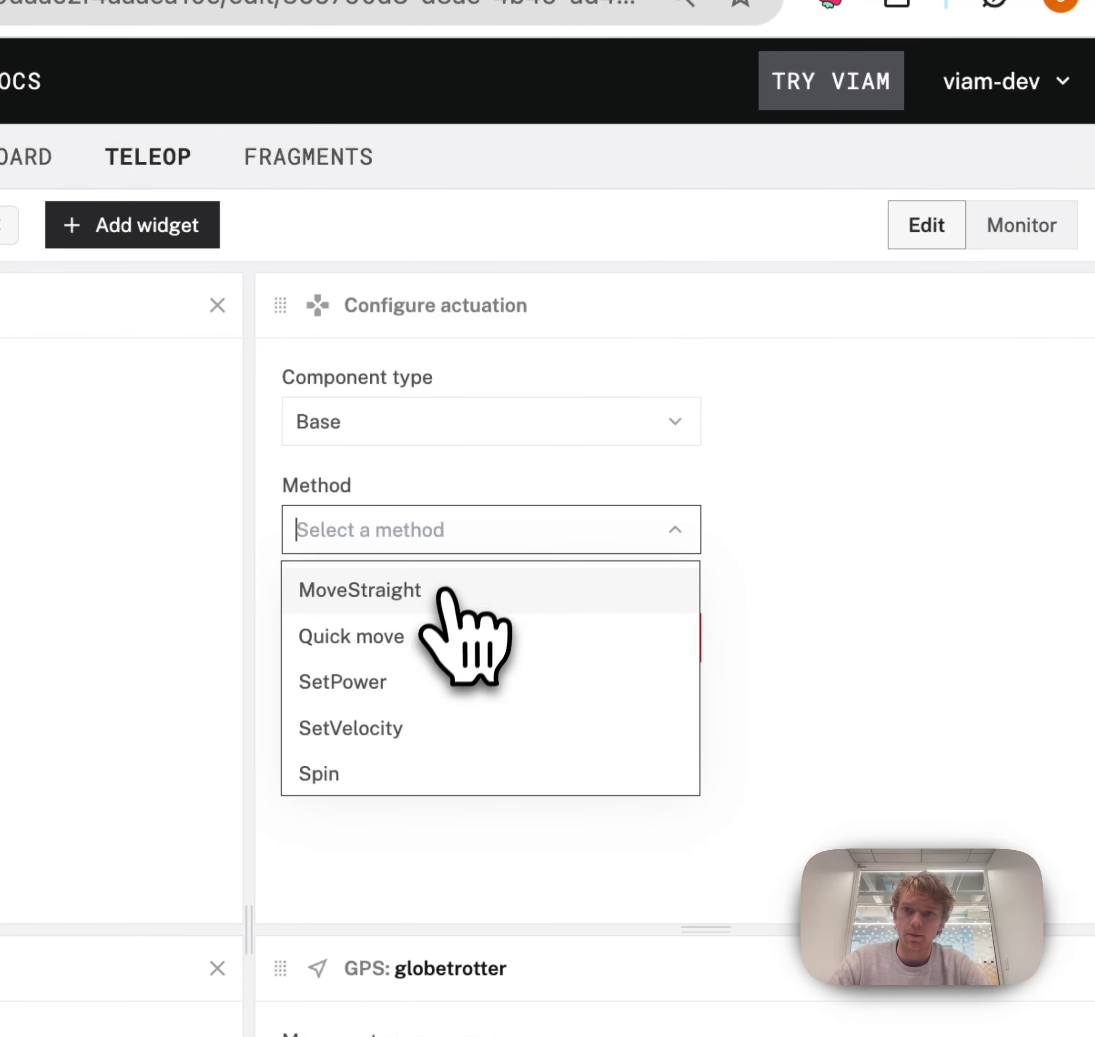
pyautogui.click(447, 637)
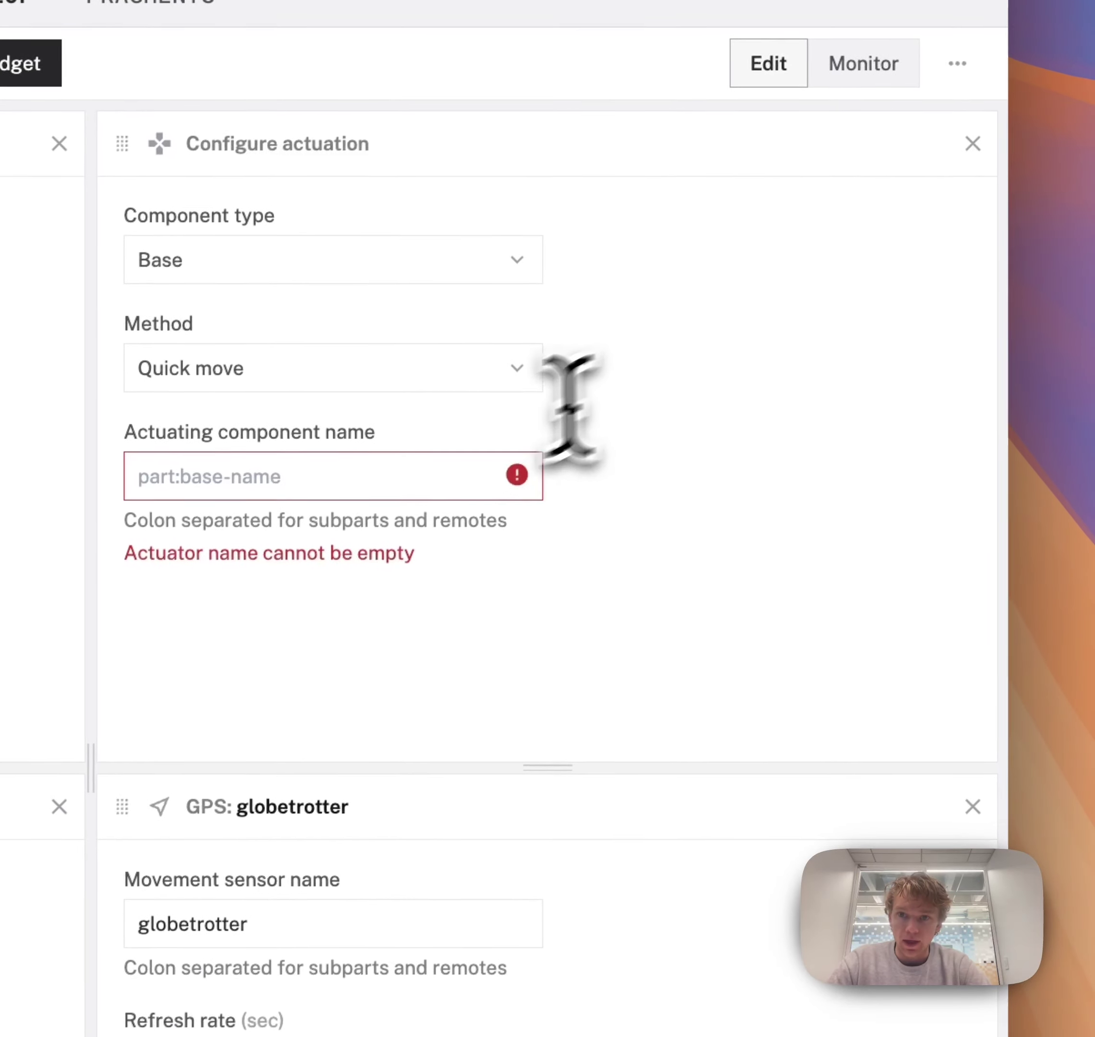
pyautogui.click(357, 467)
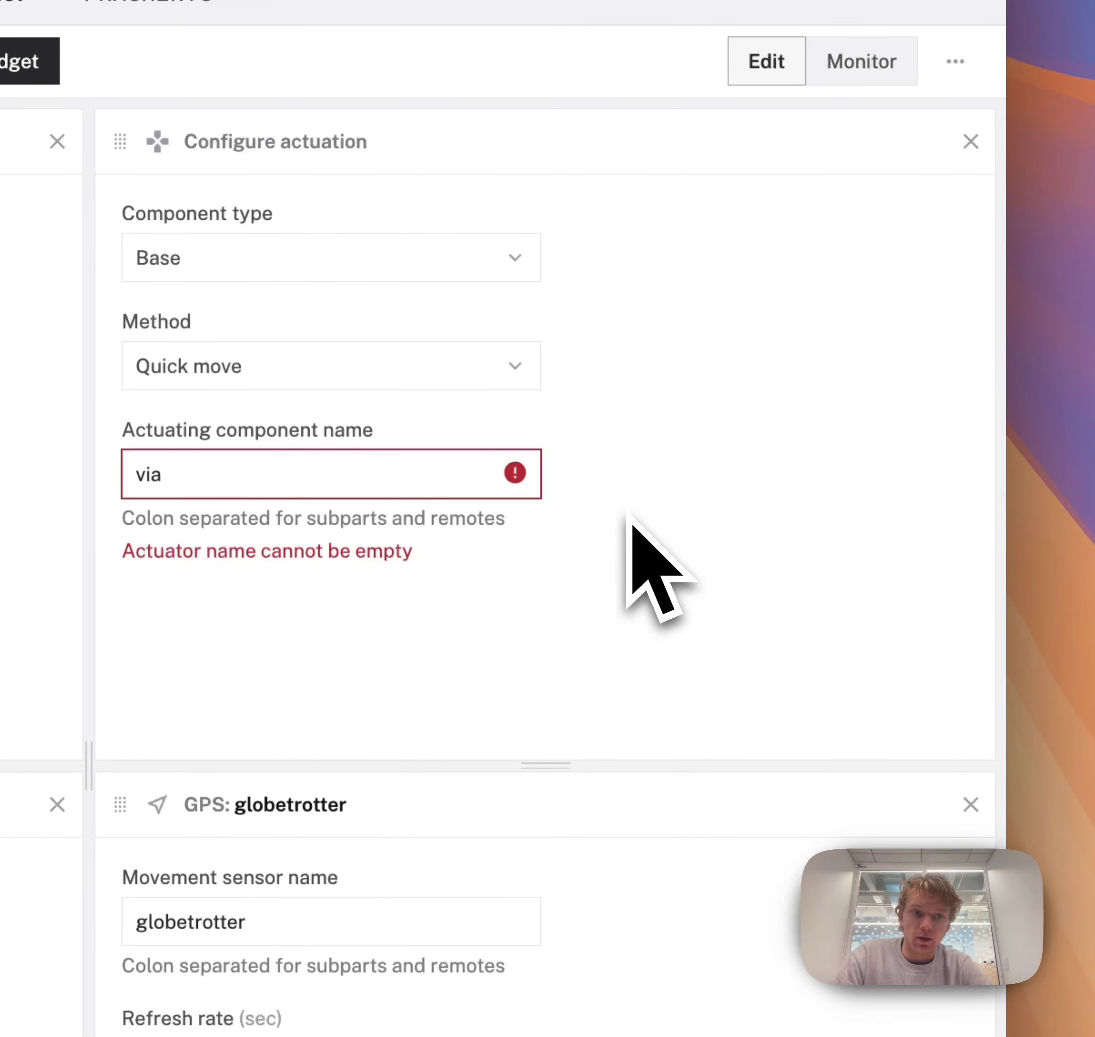
pyautogui.click(579, 684)
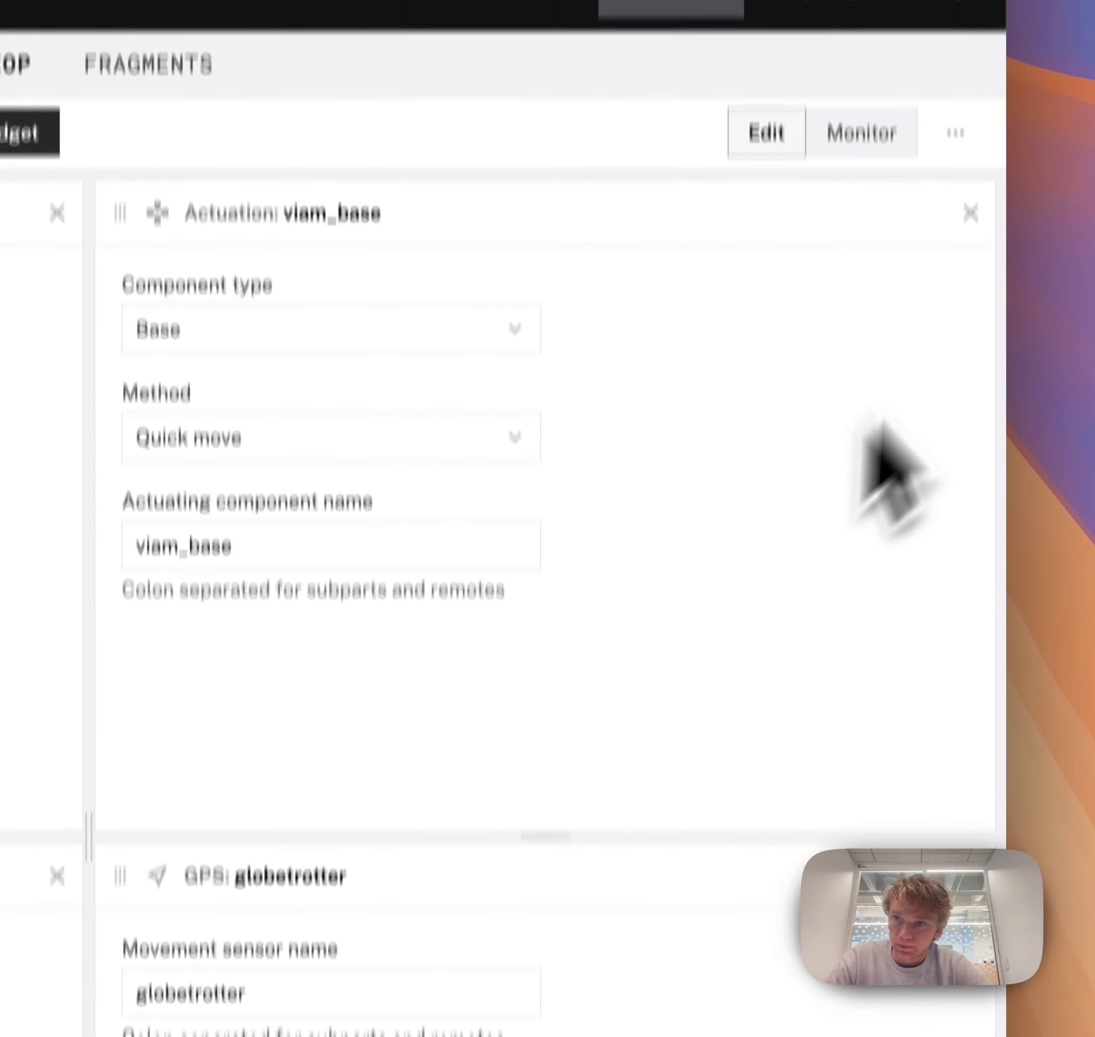
# - Enable keyboard control for viam_base in the monitoring view and steer the rover around with it
pyautogui.click(860, 277)
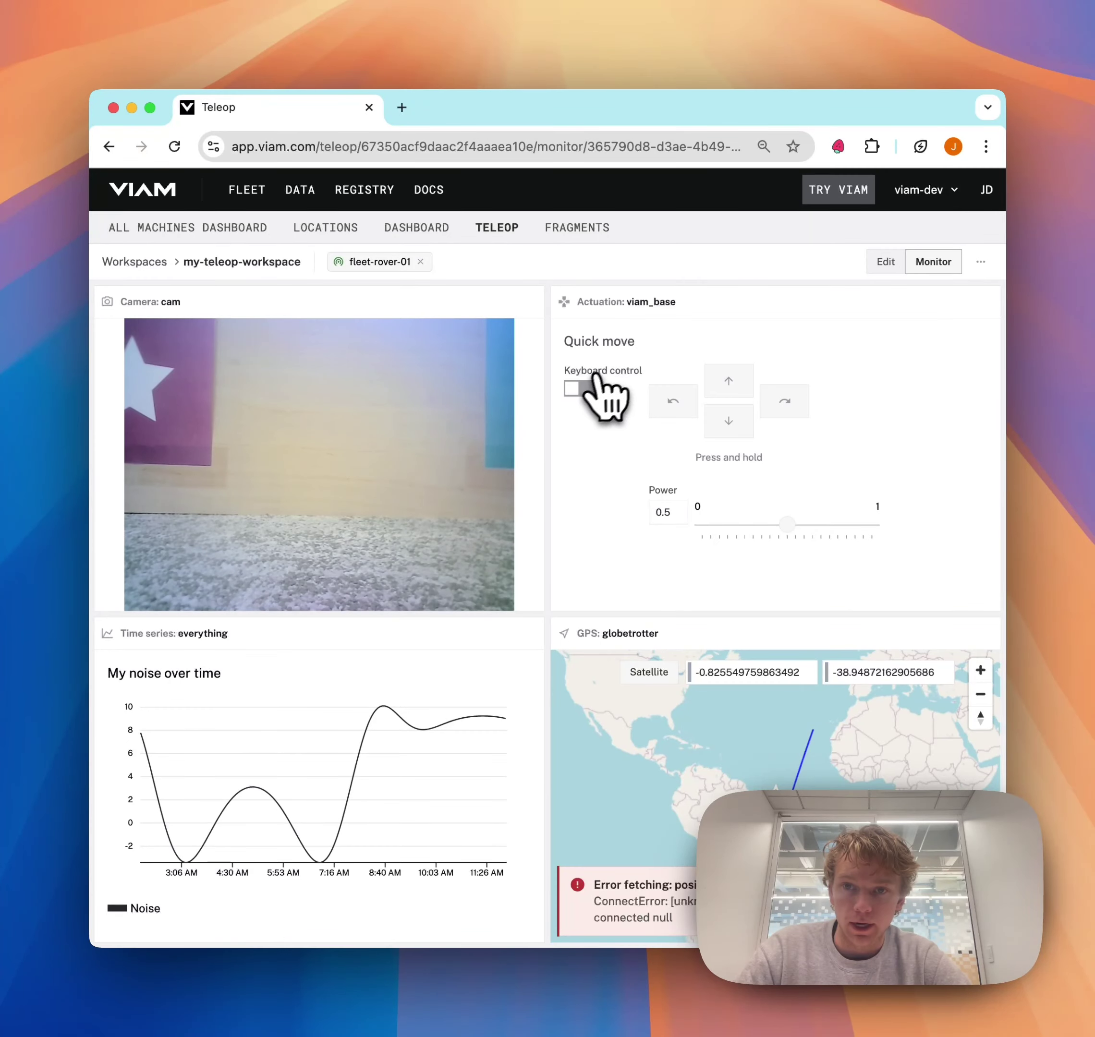
pyautogui.click(579, 389)
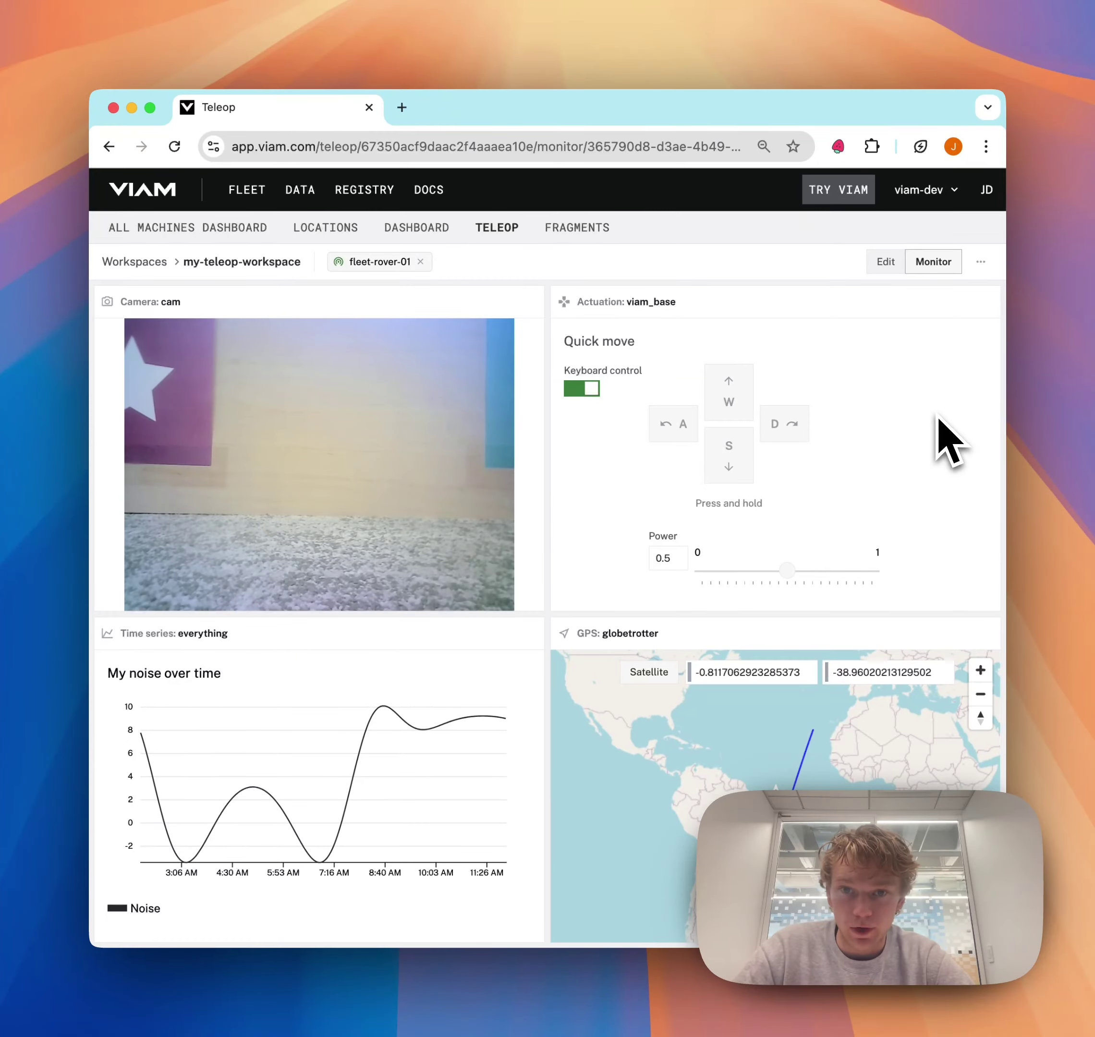
pyautogui.press('a')
pyautogui.press('a')
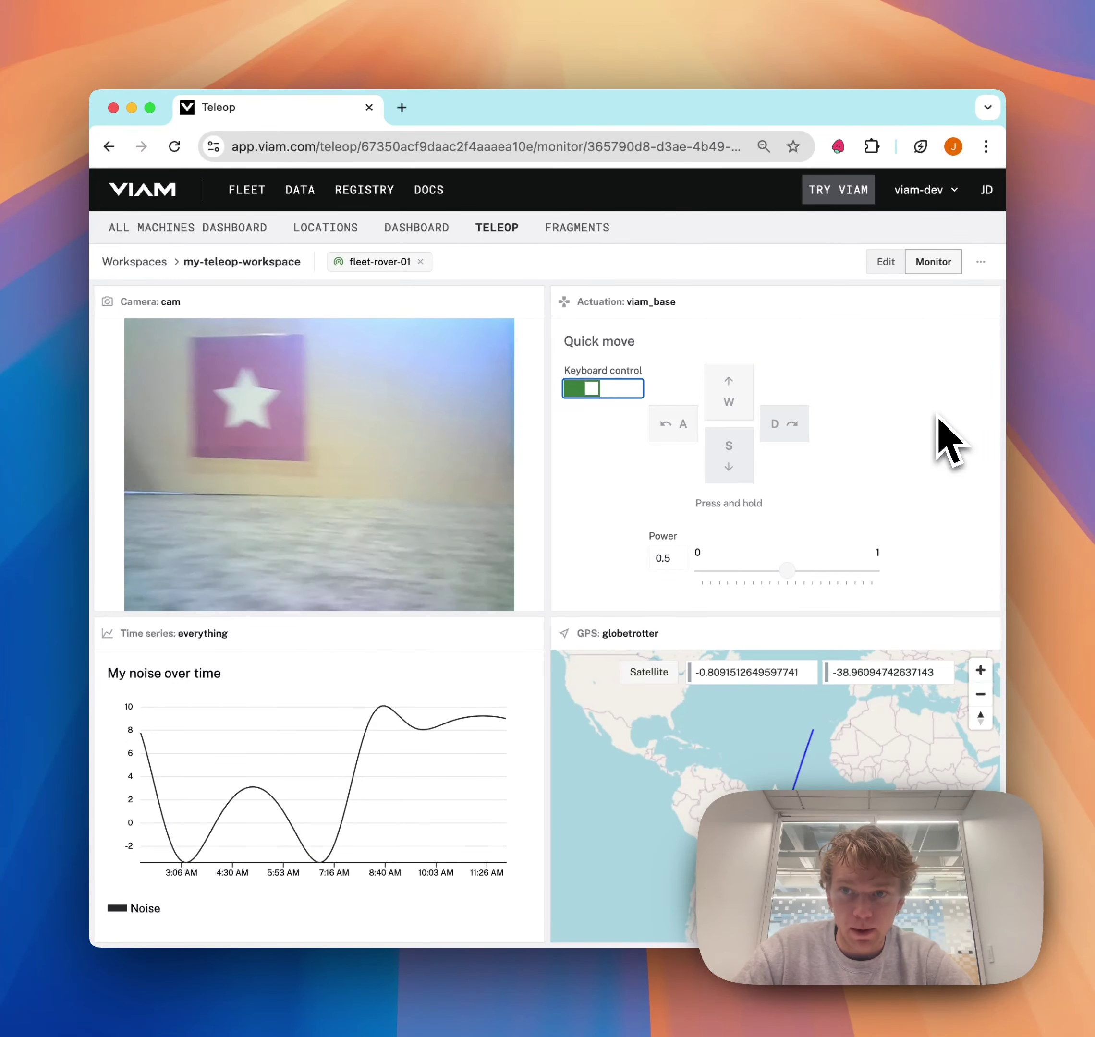
pyautogui.press('a')
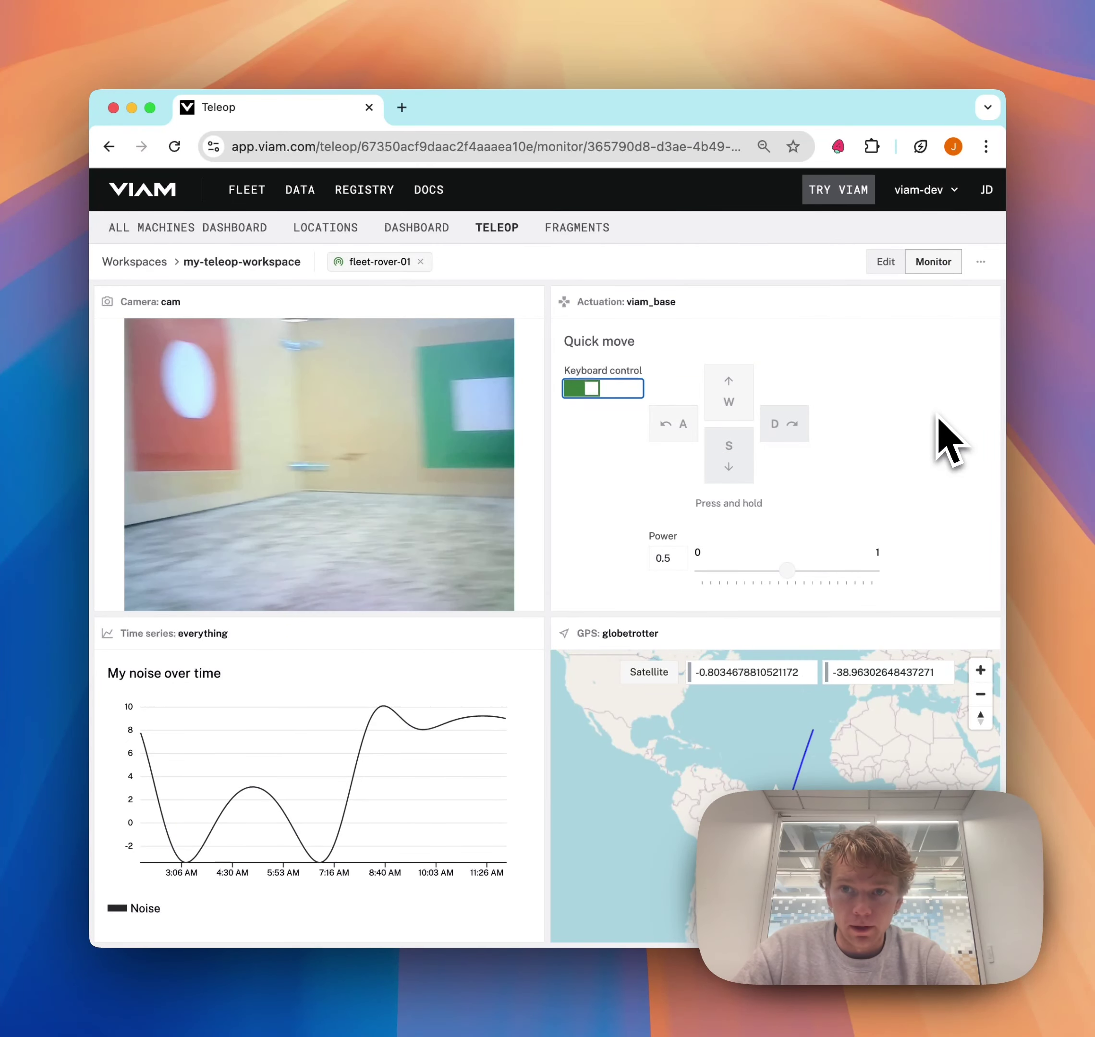
pyautogui.press('d')
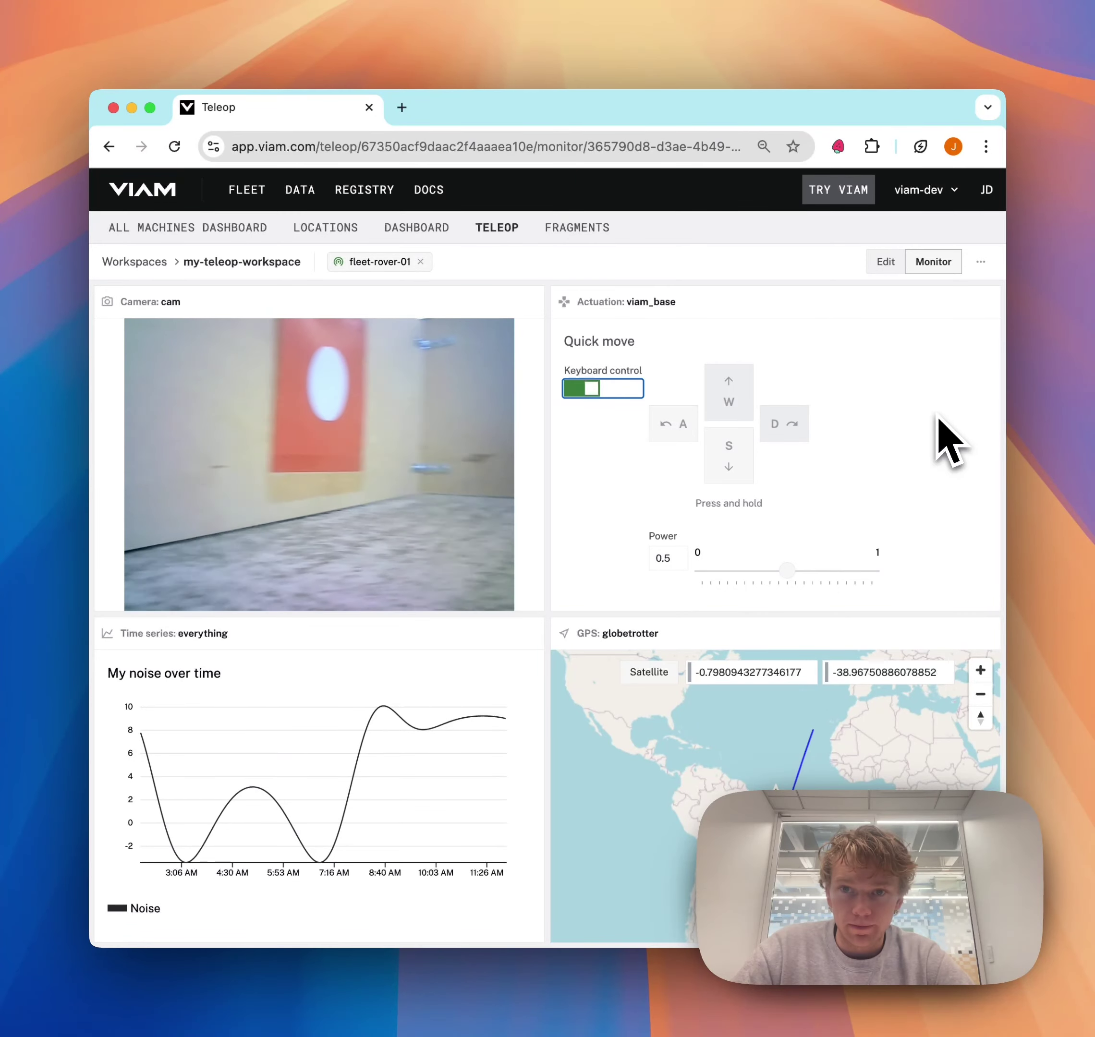
pyautogui.press('d')
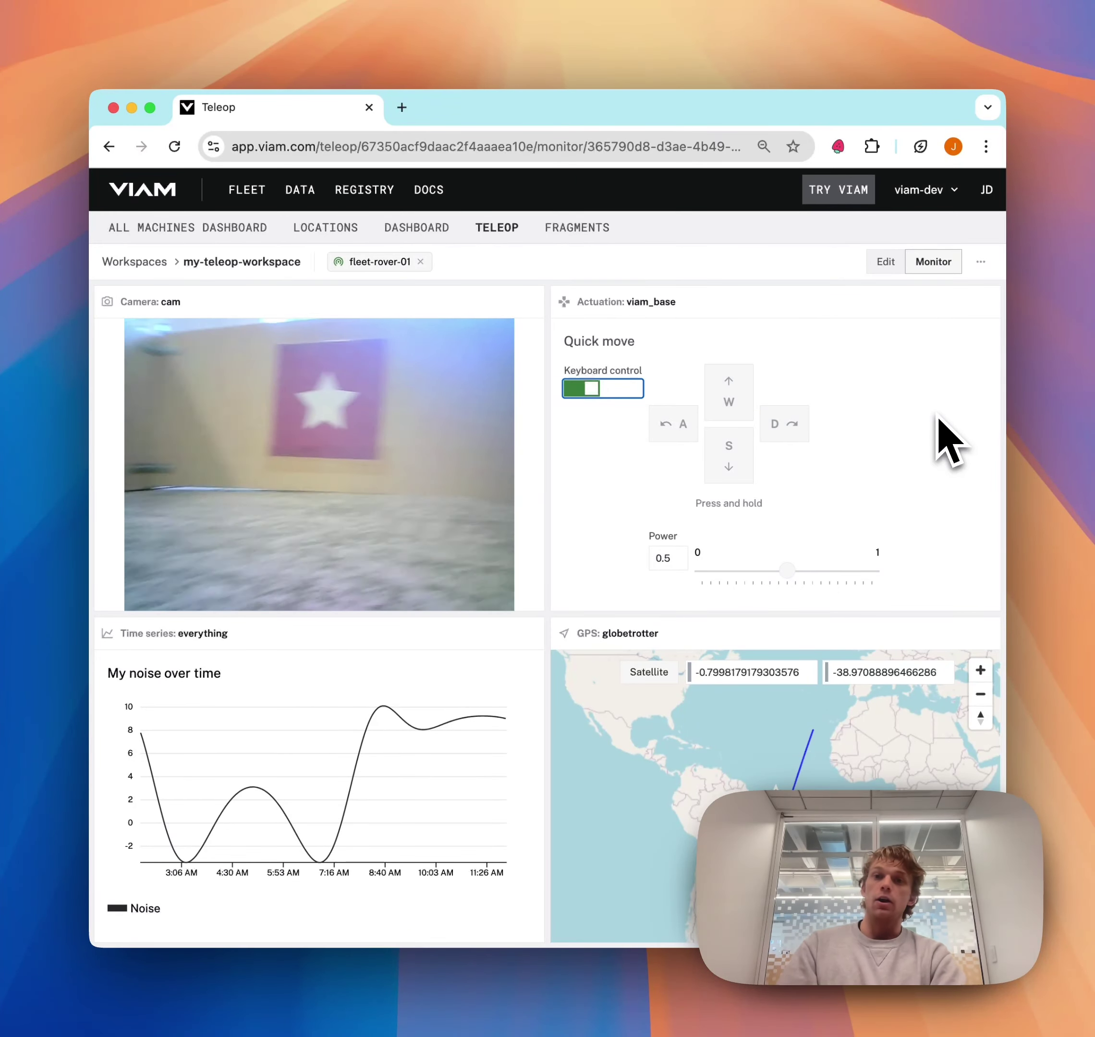